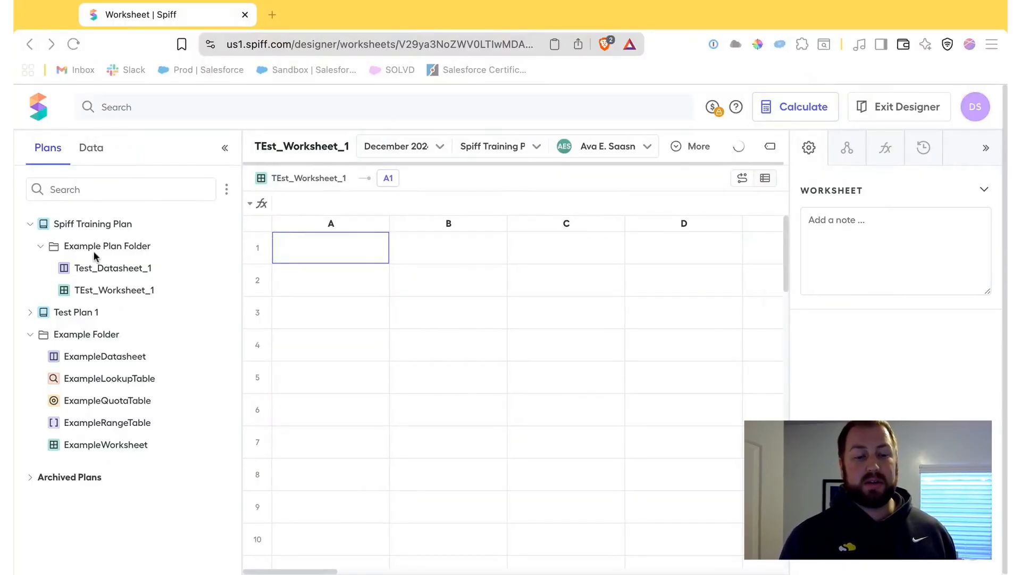
# Step: Create a new quota table in the Example Plan Folder and name it QutaTable
pyautogui.moveTo(225, 251)
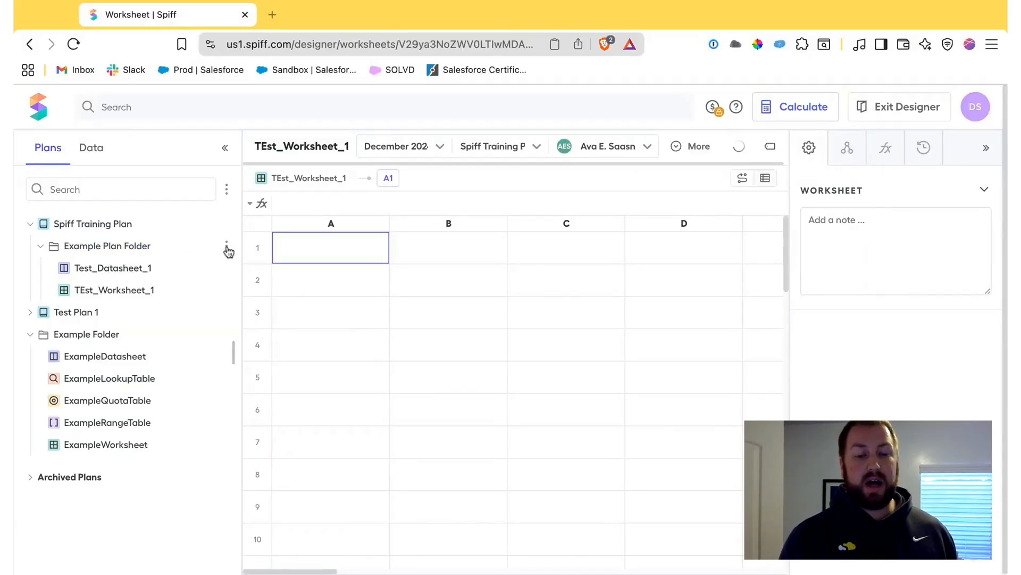
pyautogui.click(227, 249)
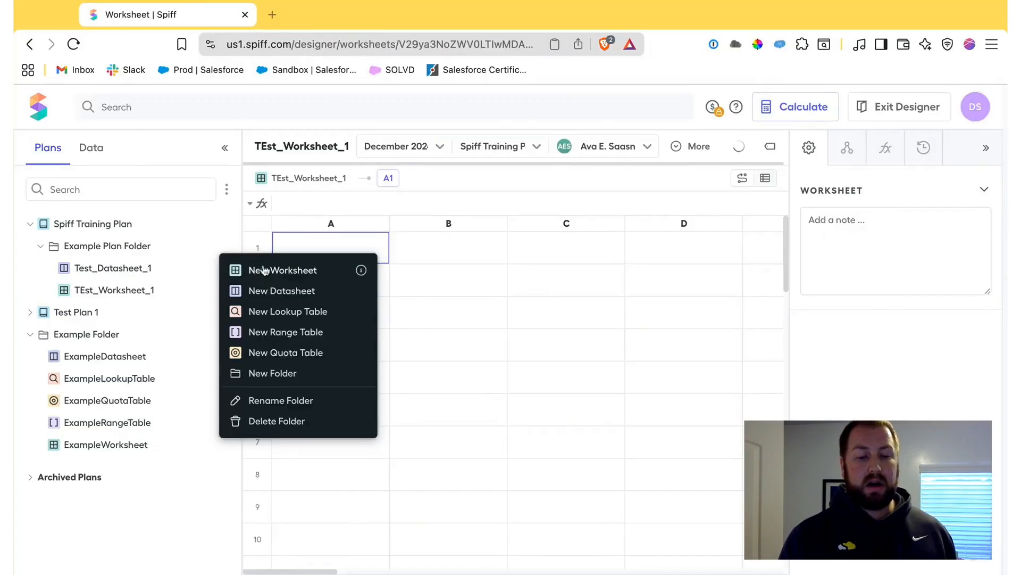
pyautogui.click(283, 353)
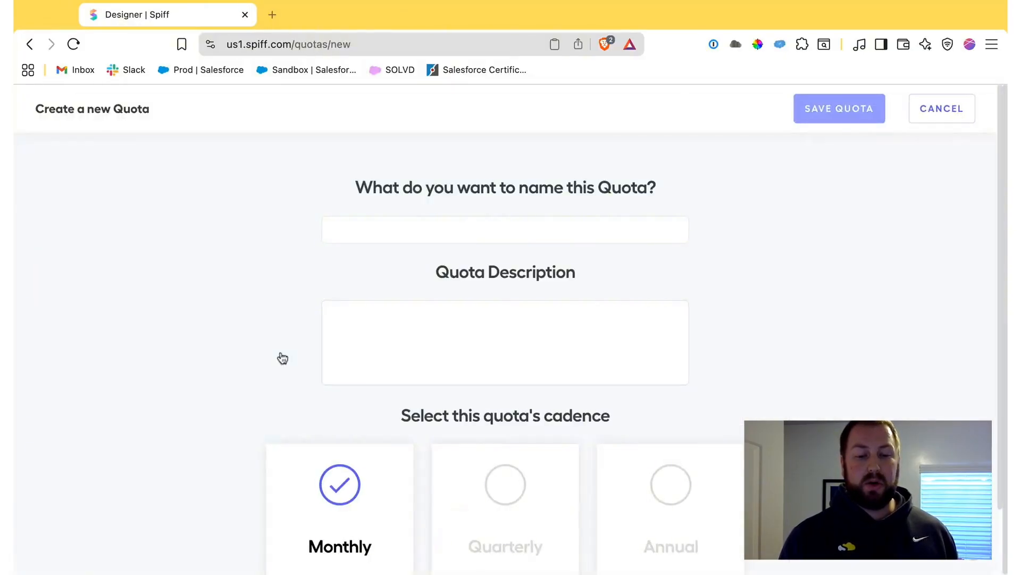
pyautogui.scroll(-1, 280, 358)
pyautogui.scroll(-1, 280, 358)
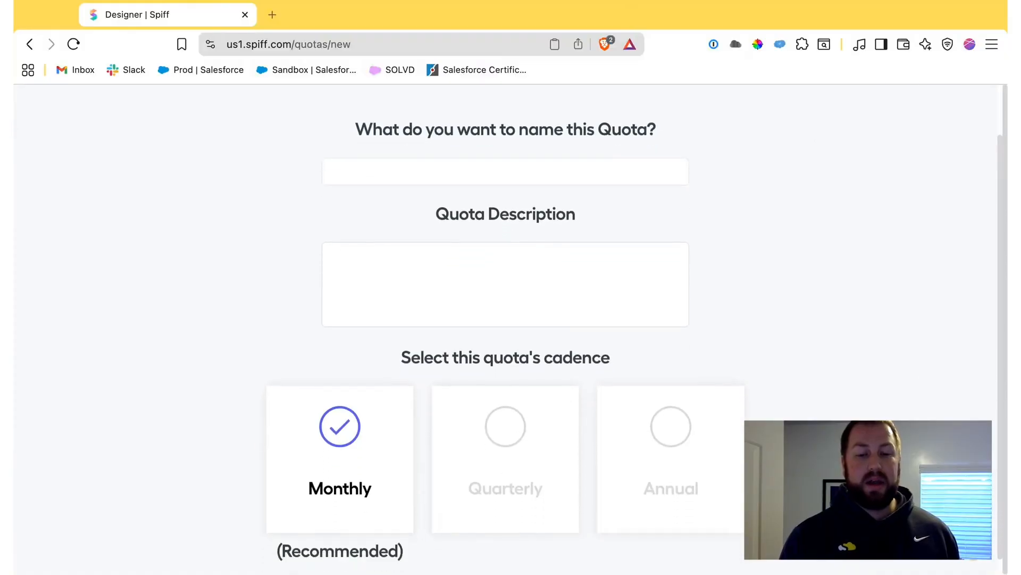
pyautogui.click(479, 174)
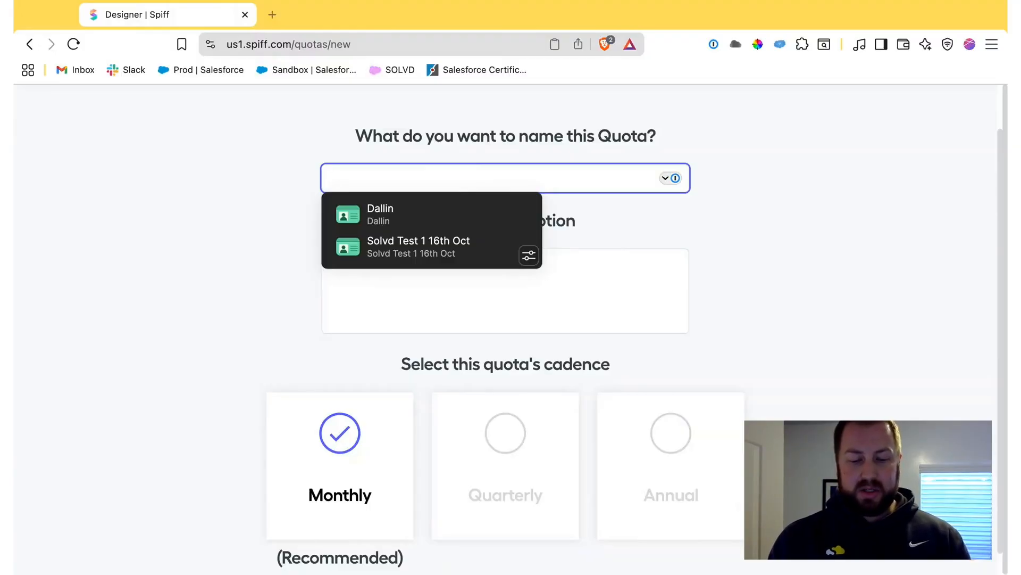
pyautogui.write('Qut')
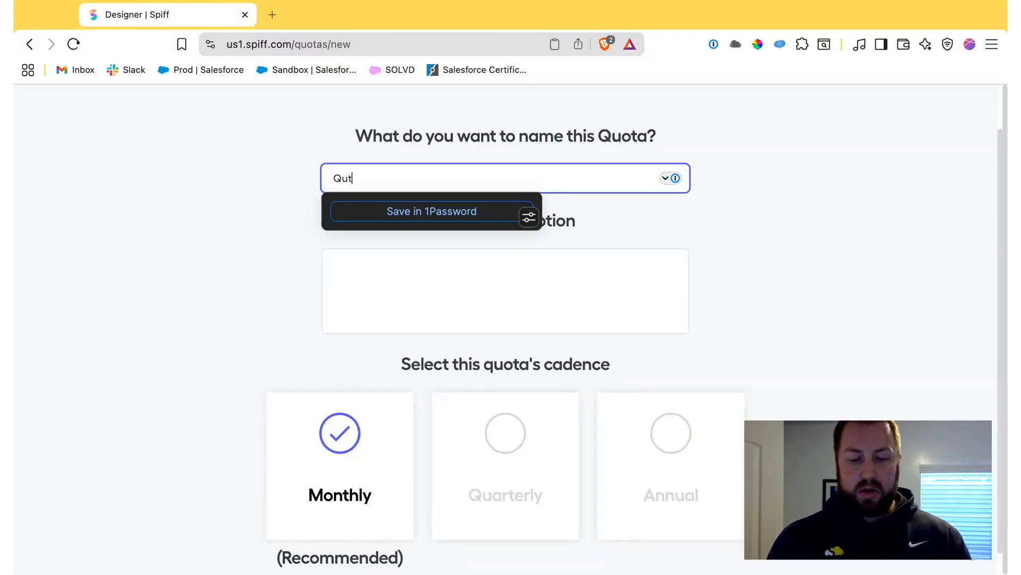
pyautogui.write('aTable')
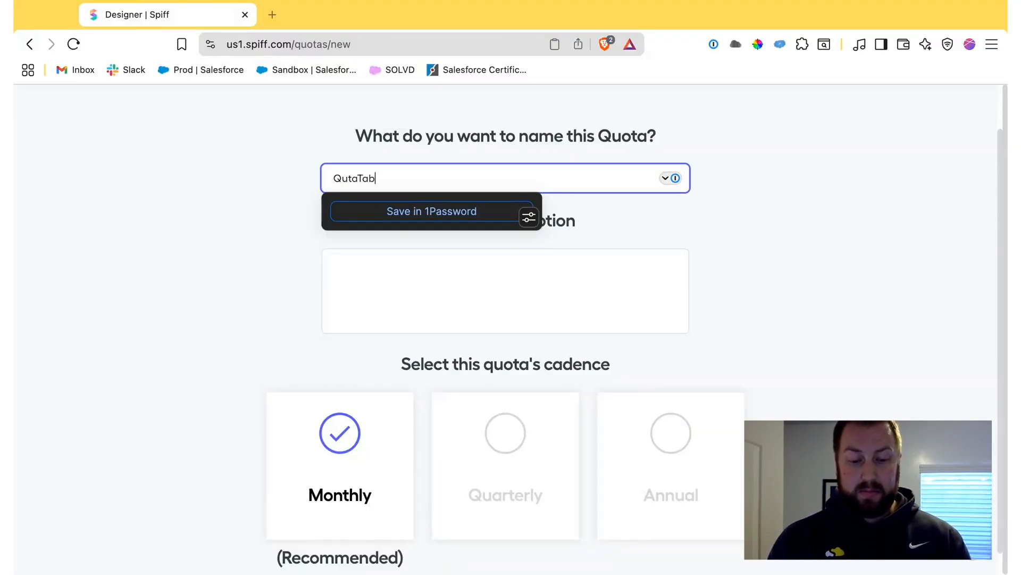
pyautogui.click(544, 290)
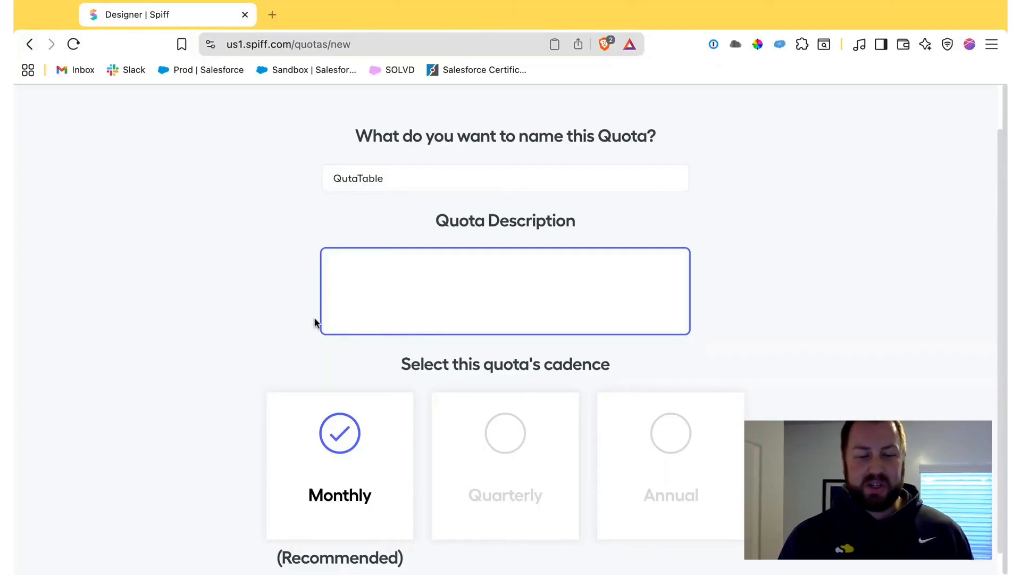
# Step: Set the new quota's cadence to Quarterly and save the quota
pyautogui.scroll(-1, 313, 317)
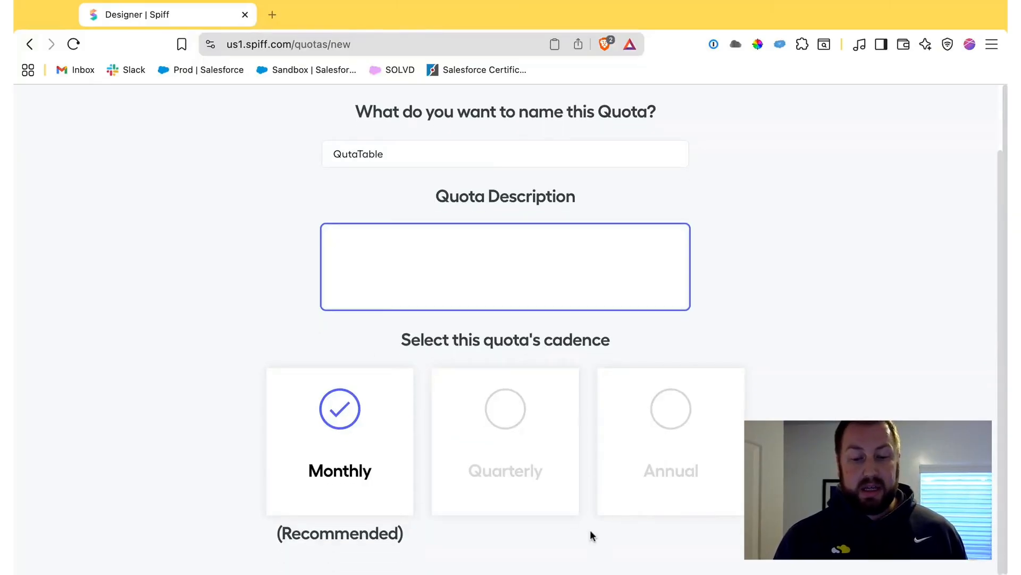
pyautogui.press('super+Tab')
pyautogui.press('super+Tab')
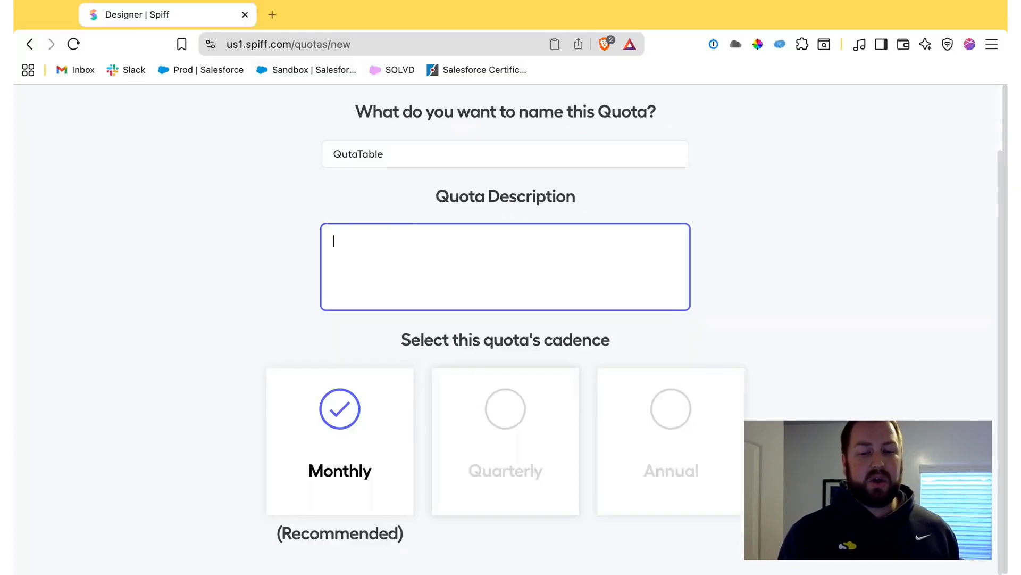
pyautogui.click(505, 441)
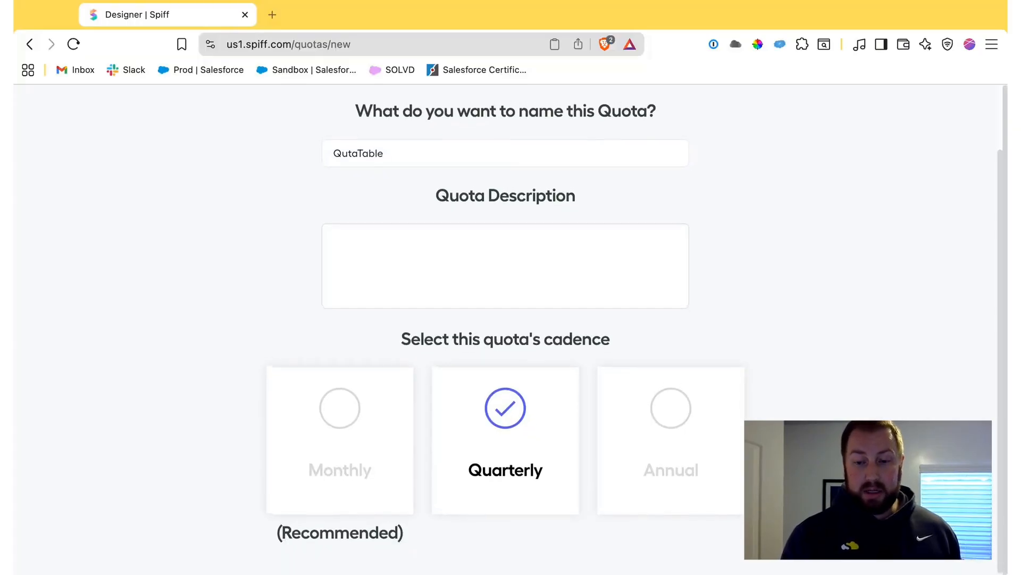
pyautogui.scroll(3, 505, 319)
pyautogui.click(839, 107)
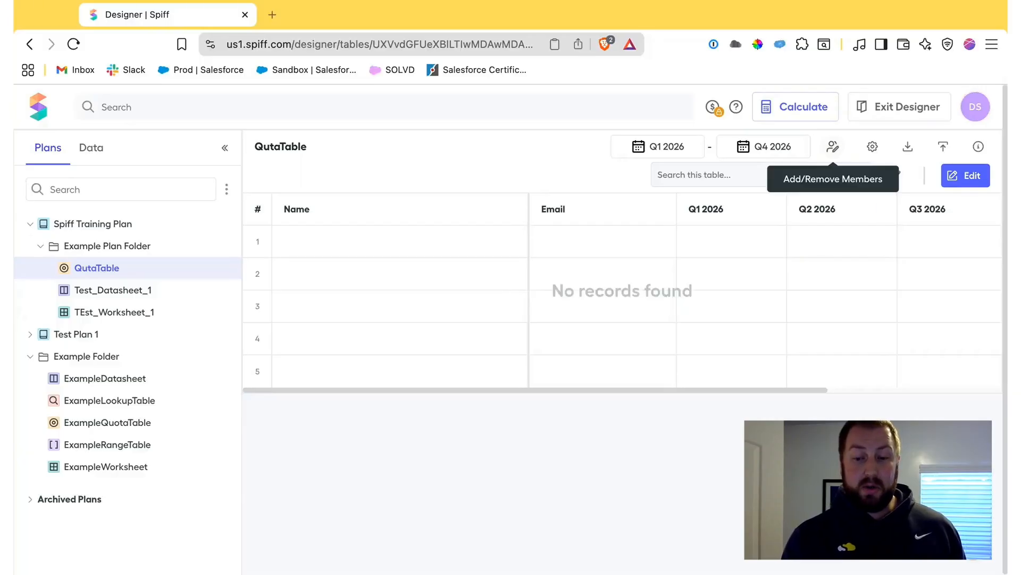
# Step: Add the second, third and fourth listed representatives as members of the QutaTable quota and save
pyautogui.click(833, 147)
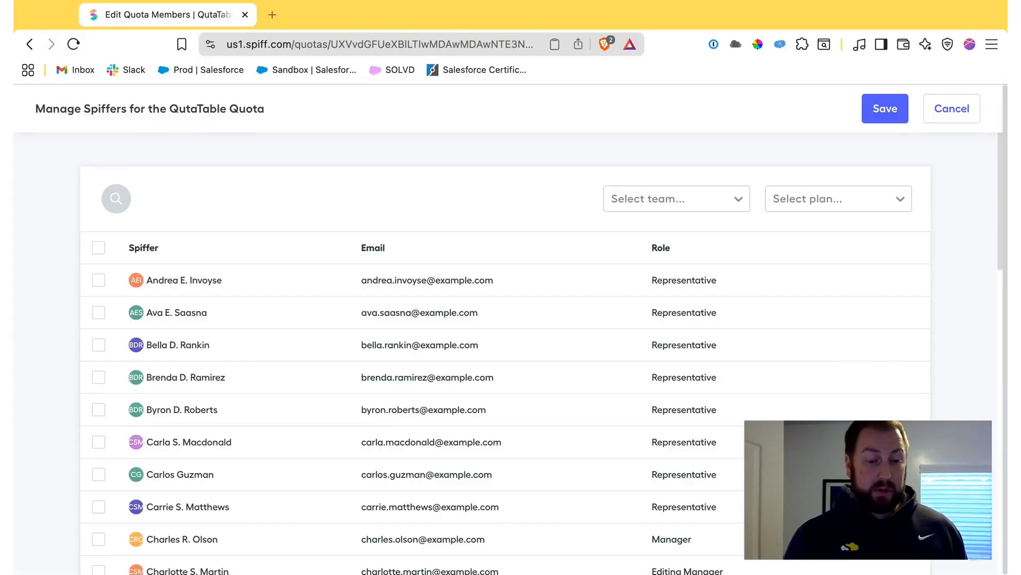
pyautogui.click(98, 312)
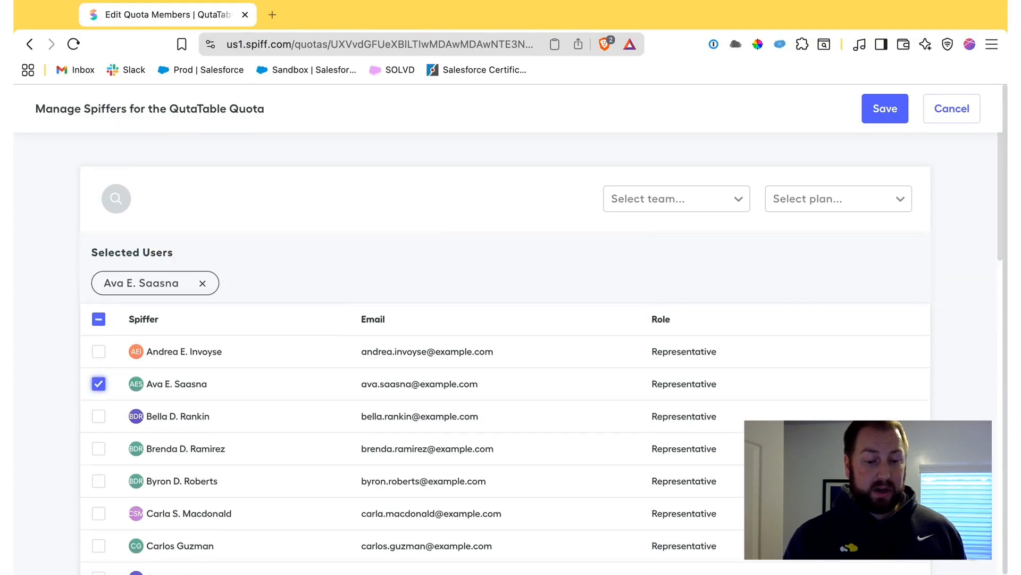
pyautogui.click(98, 416)
pyautogui.click(99, 449)
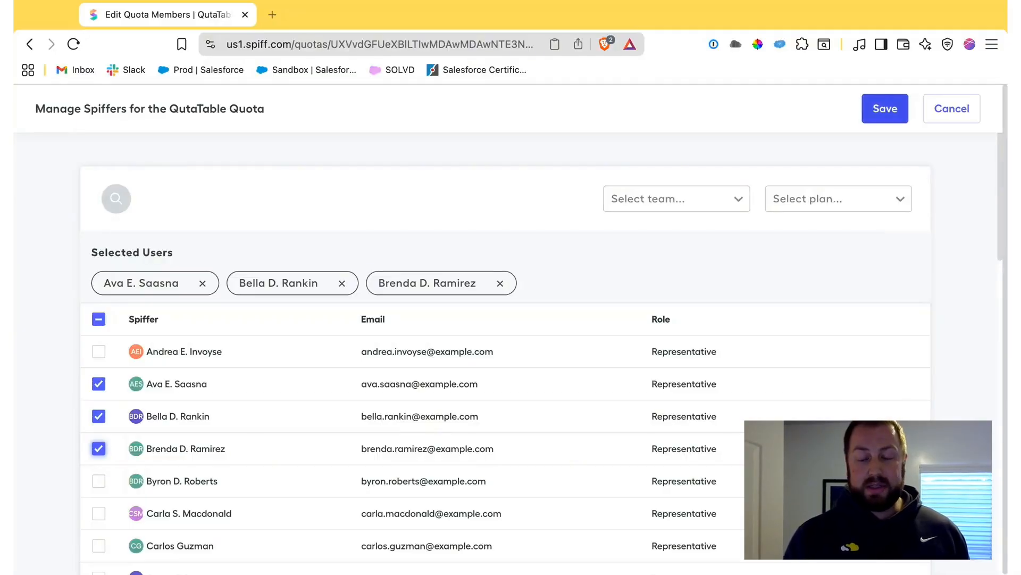
pyautogui.click(885, 109)
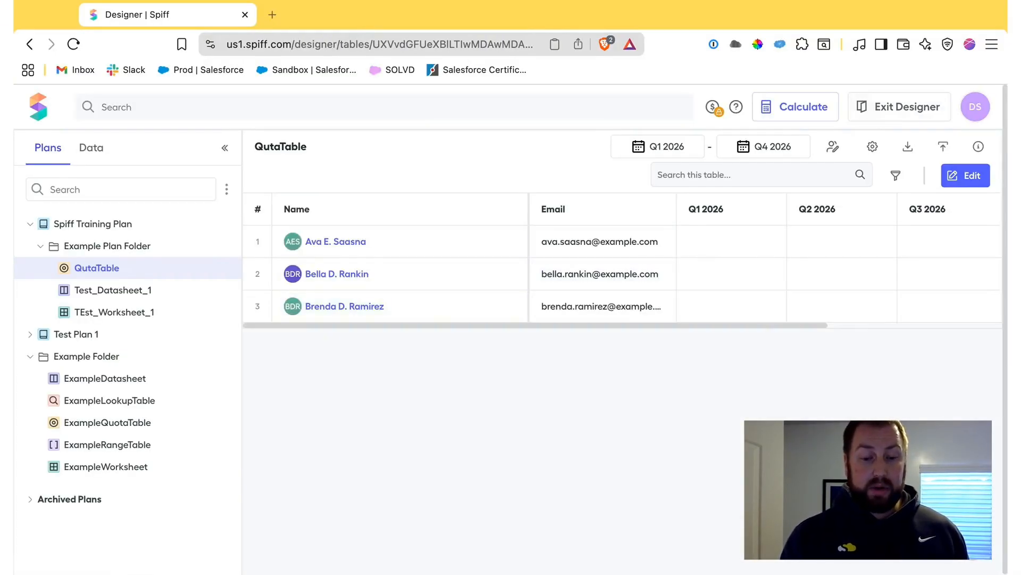
# Step: Set the quota table's from date to Q1 2024 and review the quarter columns
pyautogui.hscroll(3, 669, 260)
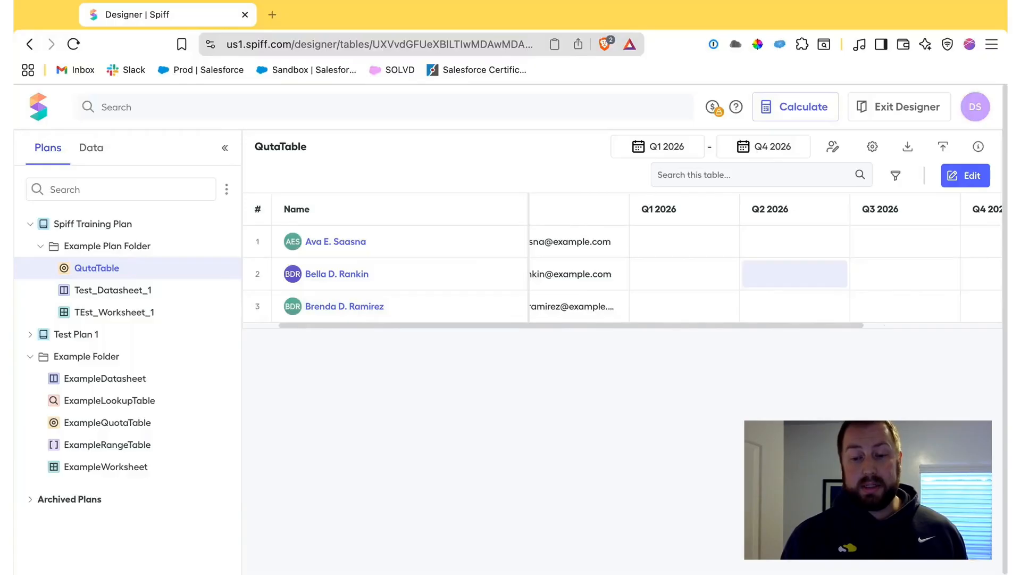
pyautogui.hscroll(-1, 796, 274)
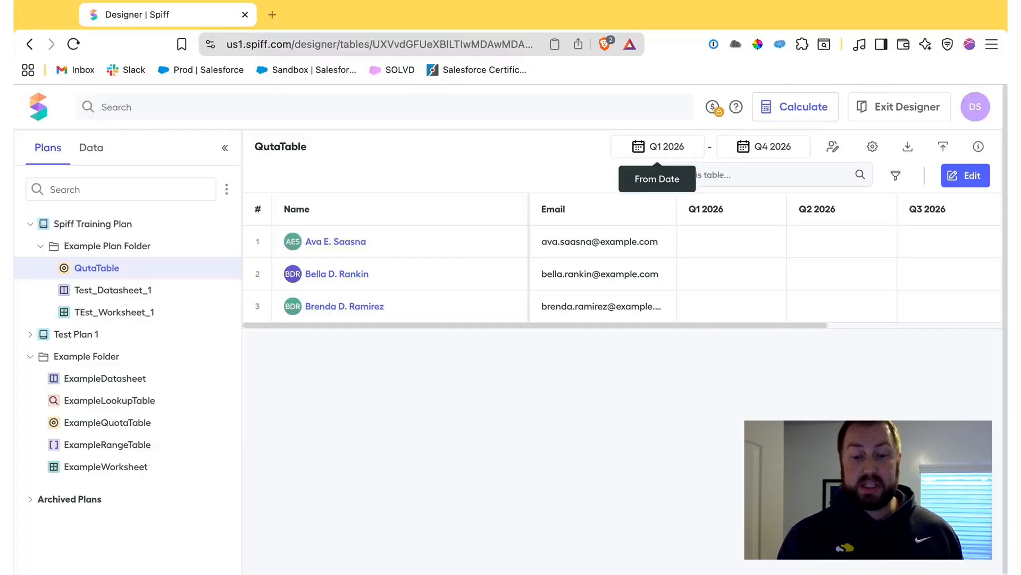
pyautogui.click(660, 147)
pyautogui.click(627, 177)
pyautogui.click(627, 177)
pyautogui.click(629, 198)
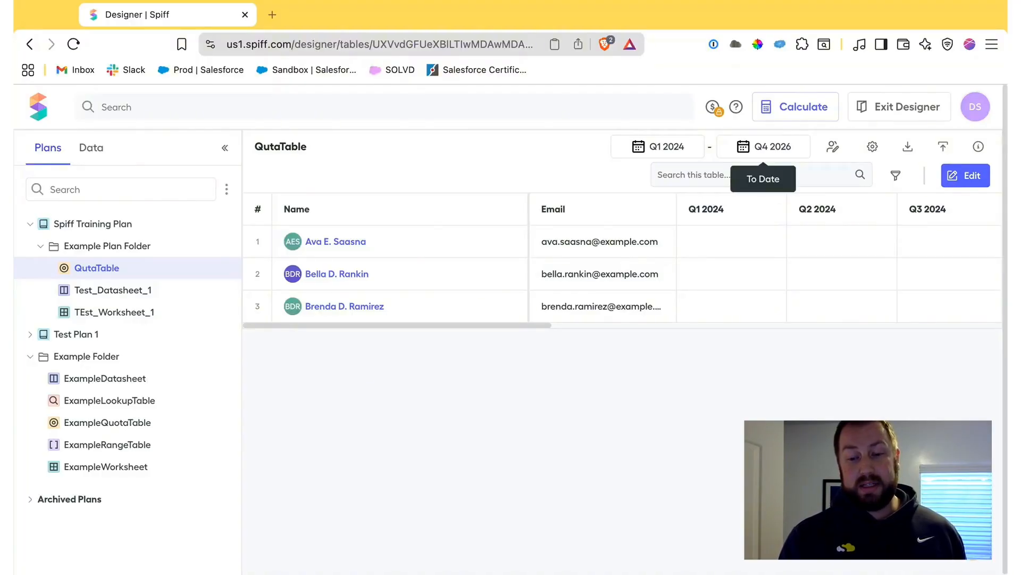
pyautogui.hscroll(10, 732, 273)
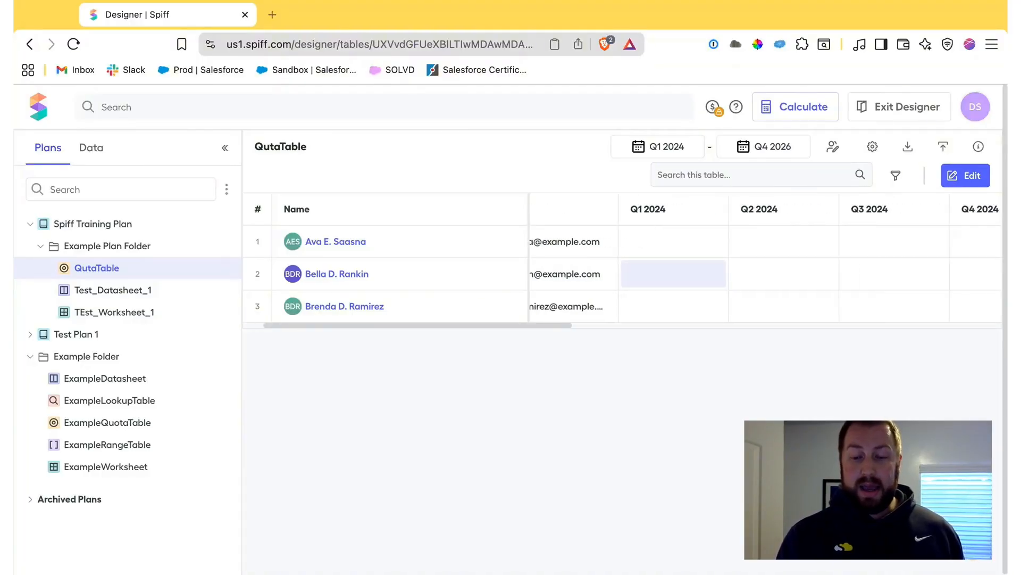
pyautogui.hscroll(5, 732, 273)
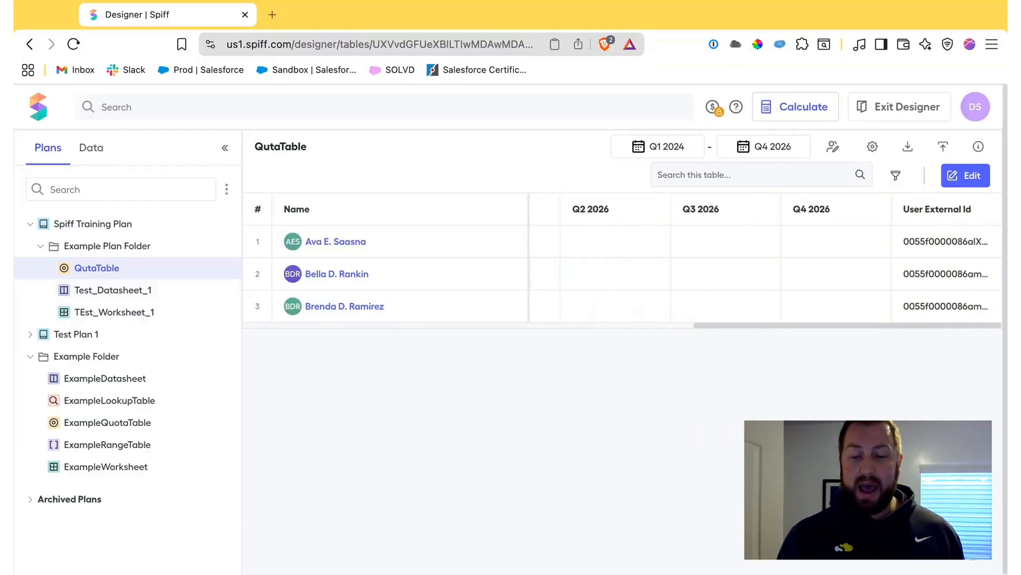
pyautogui.hscroll(-15, 732, 273)
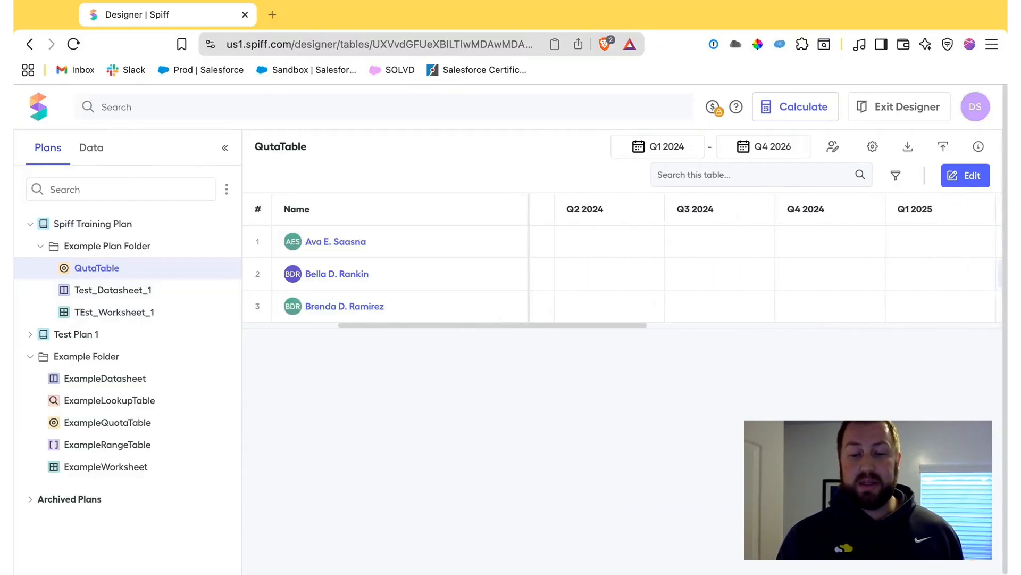
pyautogui.hscroll(-5, 732, 273)
pyautogui.hscroll(1, 732, 274)
pyautogui.hscroll(-1, 733, 273)
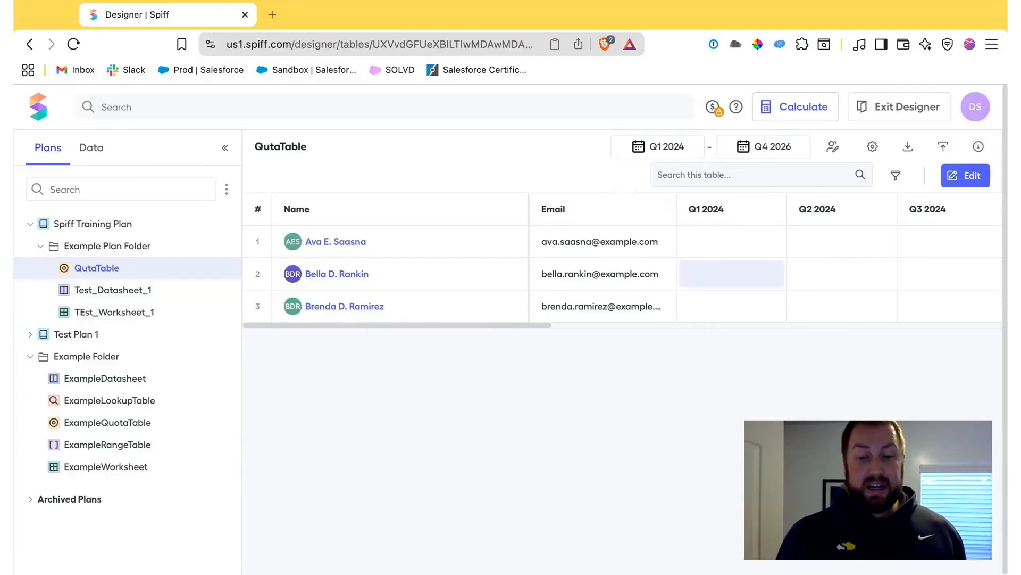
# Step: Make the quota table editable and enter 130,000 for Q1 2024 and 150,000 for Q2 2024 in the first member's row
pyautogui.click(732, 242)
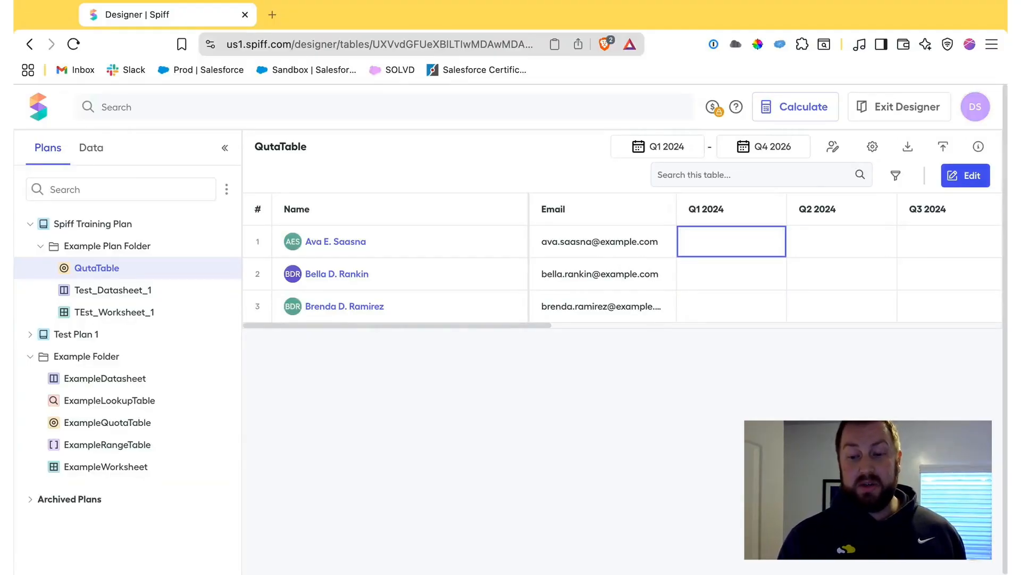
pyautogui.click(966, 176)
pyautogui.click(732, 242)
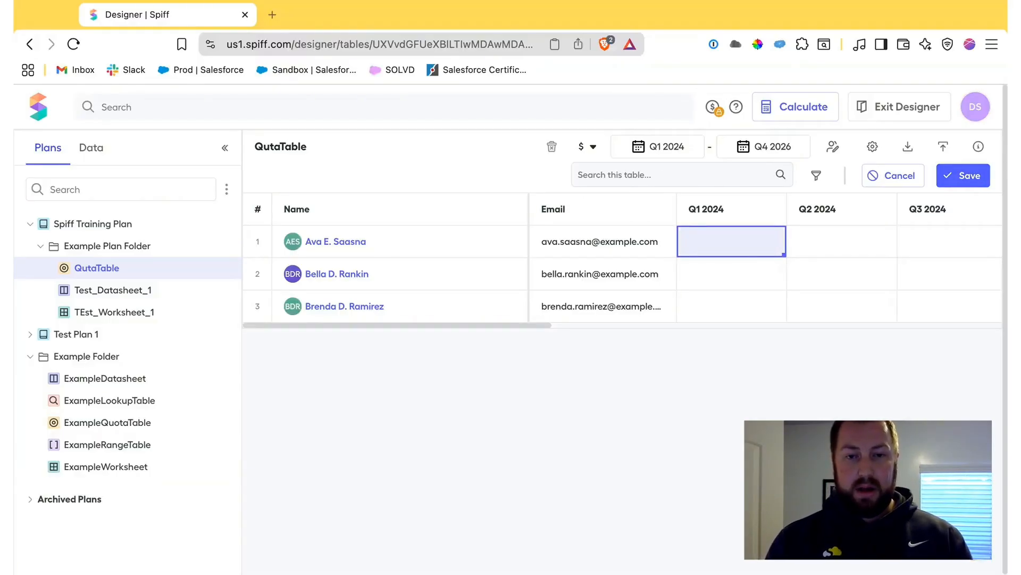
pyautogui.write('130')
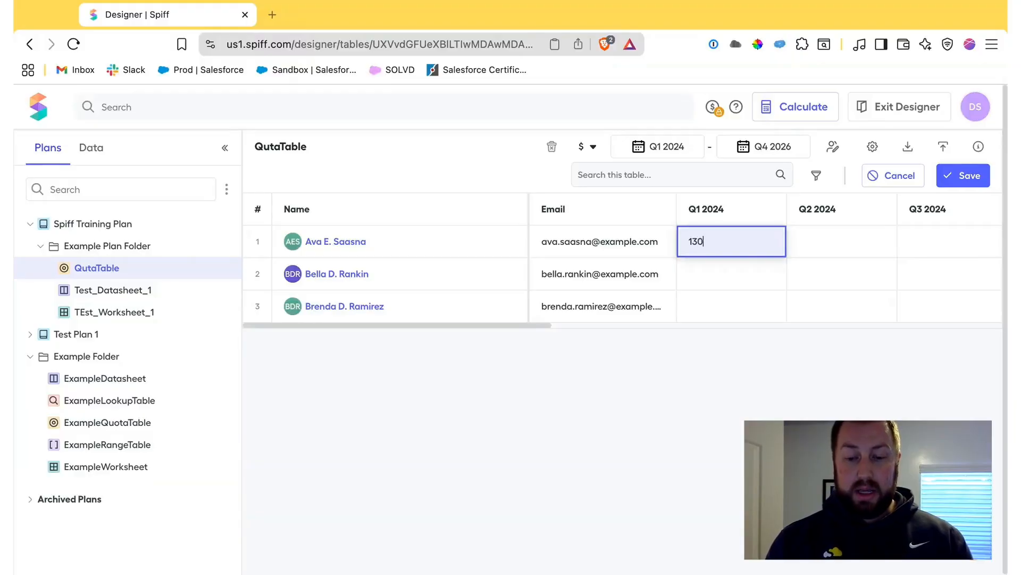
pyautogui.write('000')
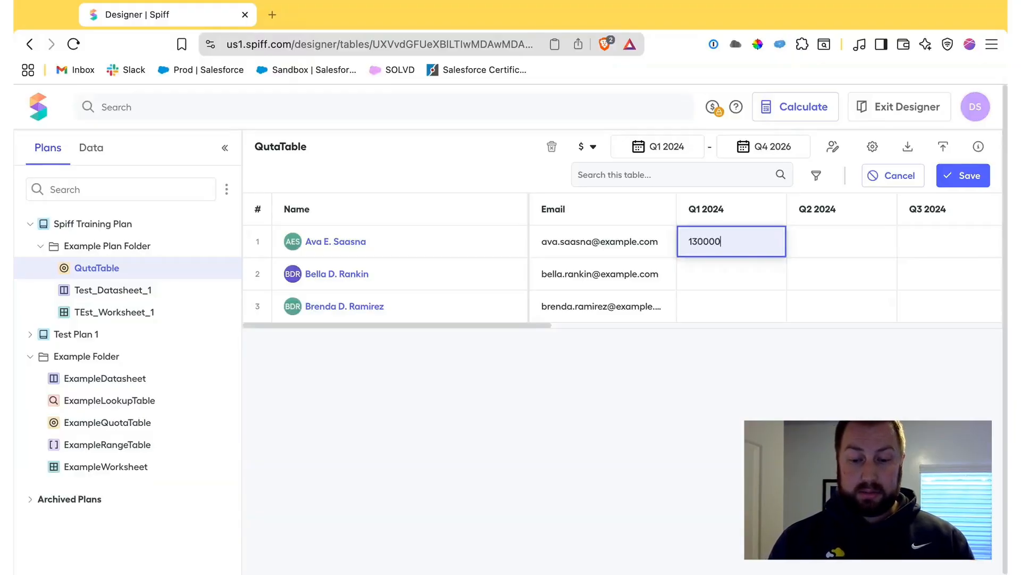
pyautogui.press('Tab')
pyautogui.write('1500')
pyautogui.write('000')
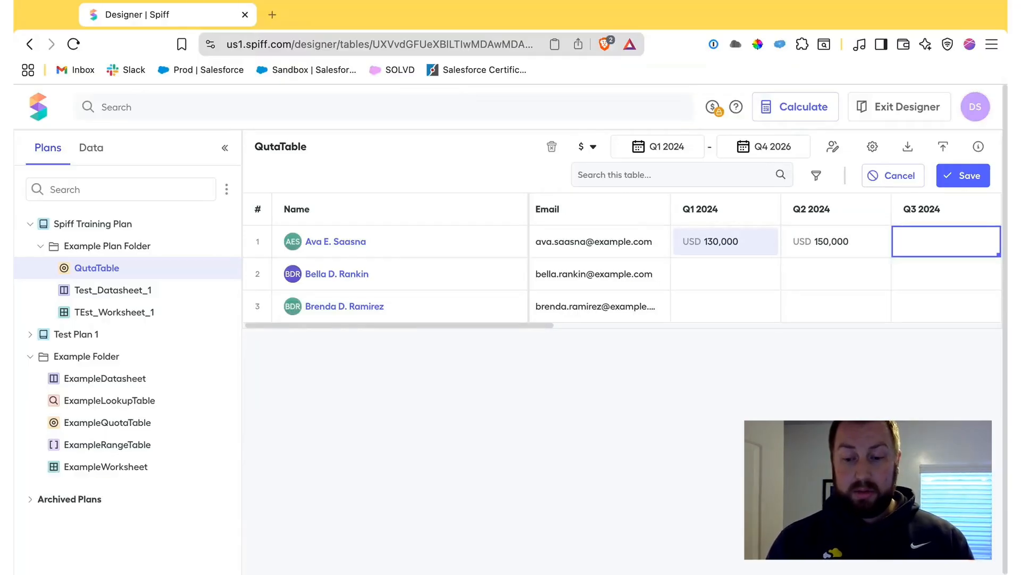
# Step: Enter quotas of 170,000 for Q3 2024 and 200,000 for Q4 2024 in the first member's row and save the table
pyautogui.write('17')
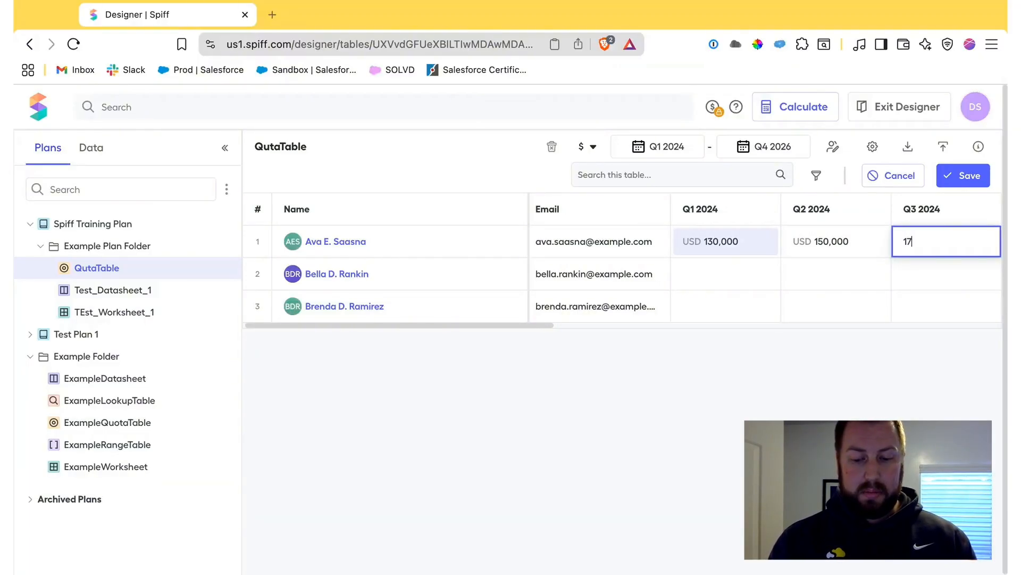
pyautogui.write('0,000')
pyautogui.press('Tab')
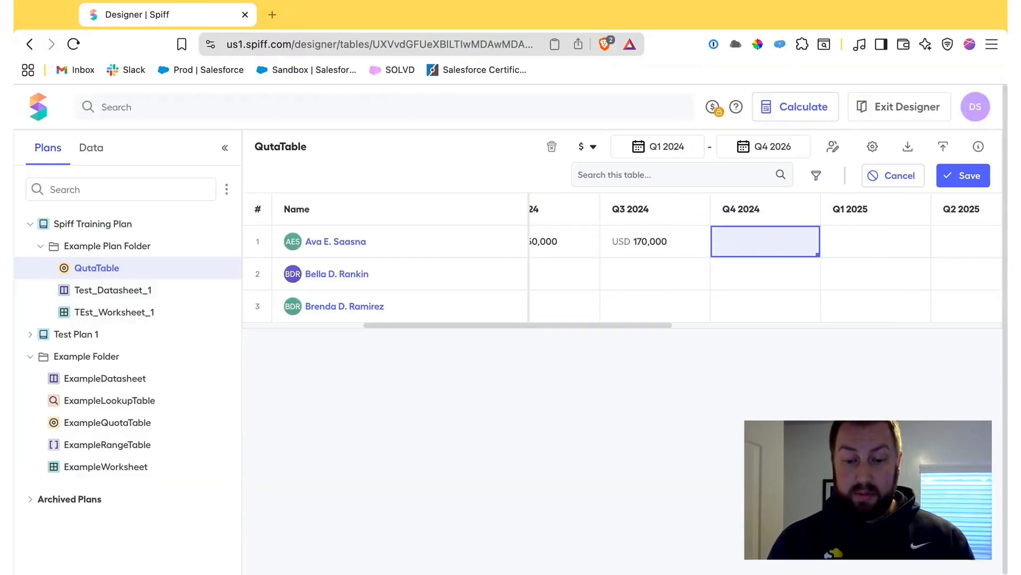
pyautogui.write('200')
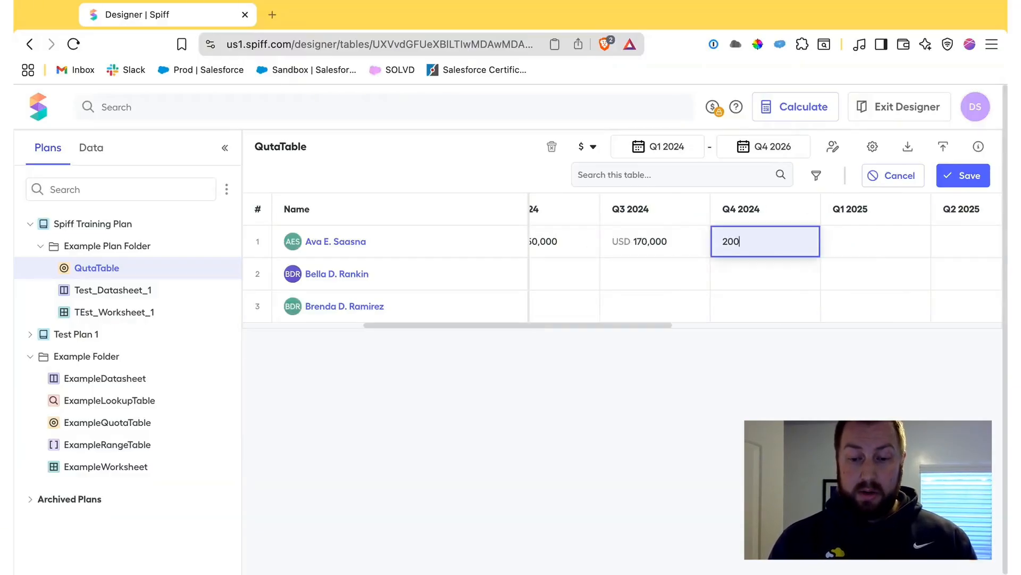
pyautogui.write('000')
pyautogui.click(963, 175)
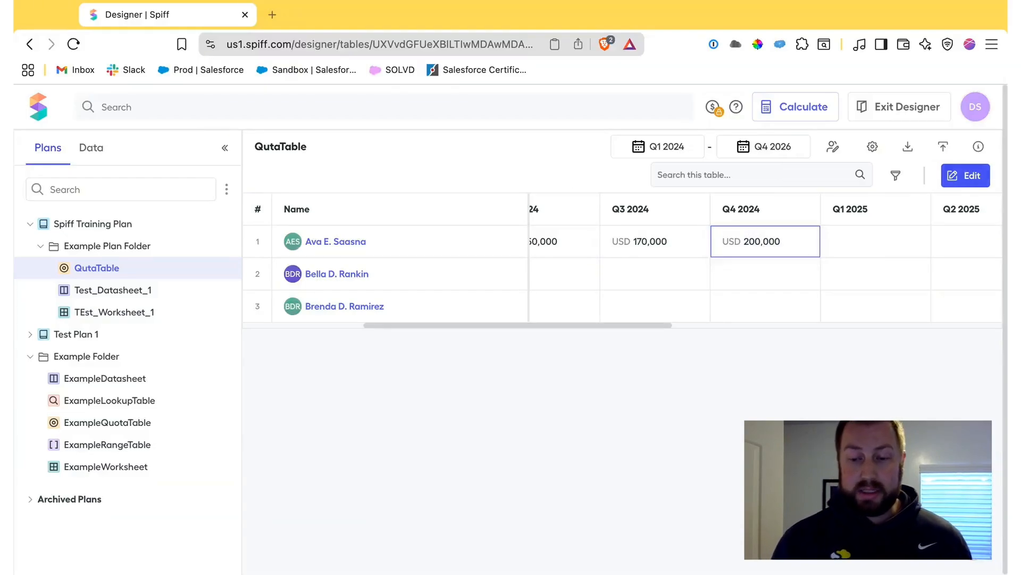
# Step: Review the first member's 2024 quotas and open TEst_Worksheet_1 from the Example Plan Folder
pyautogui.hscroll(-5, 638, 274)
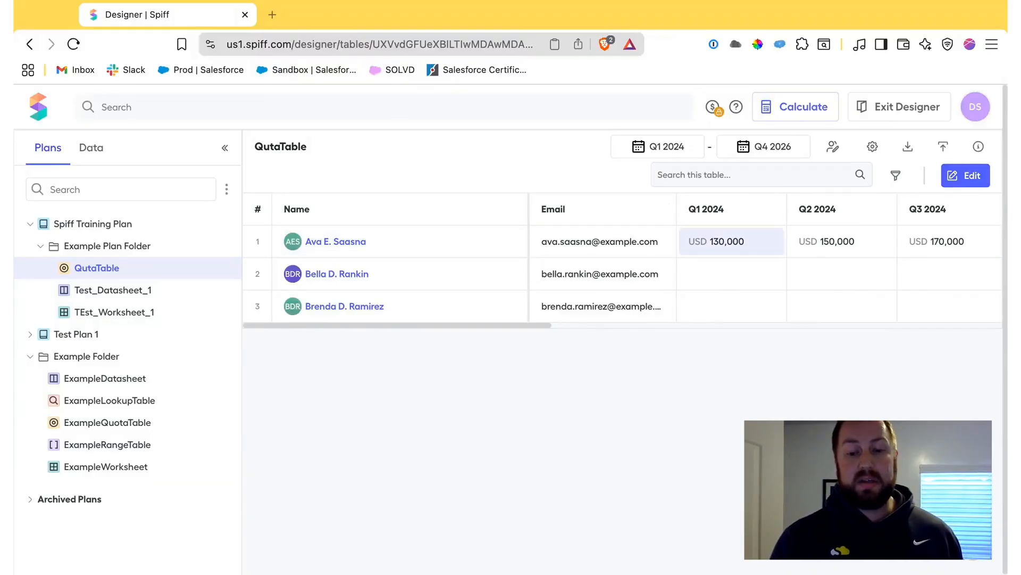
pyautogui.hscroll(3, 771, 241)
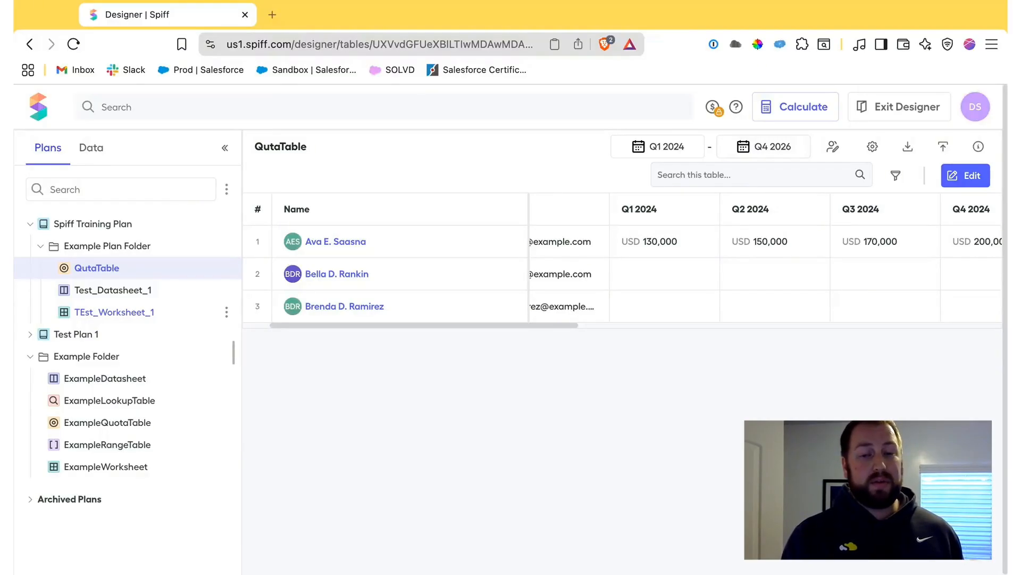
pyautogui.click(115, 311)
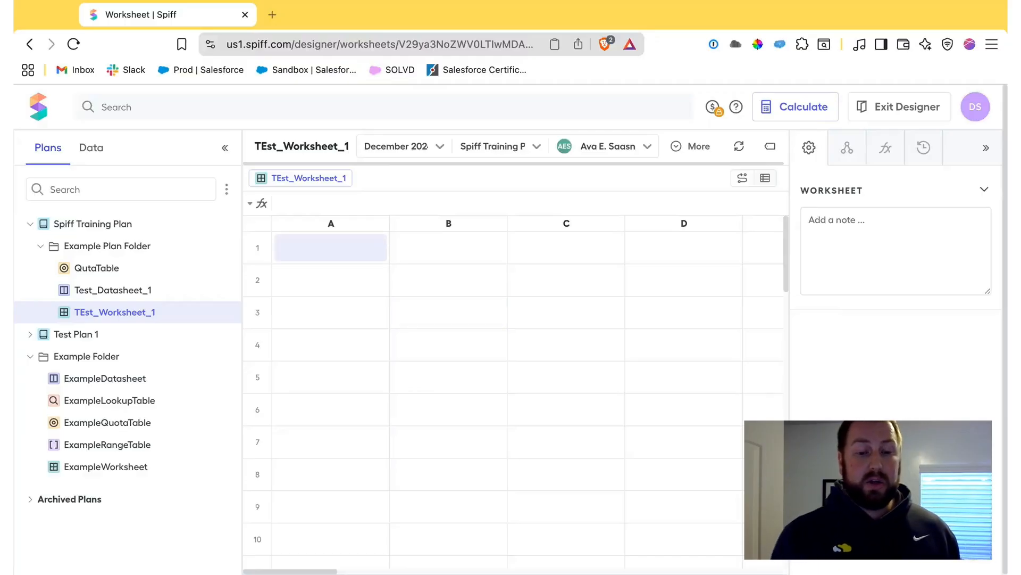
# Step: Enter the formula =quota("QutaTable") in cell A1 of TEst_Worksheet_1
pyautogui.click(330, 247)
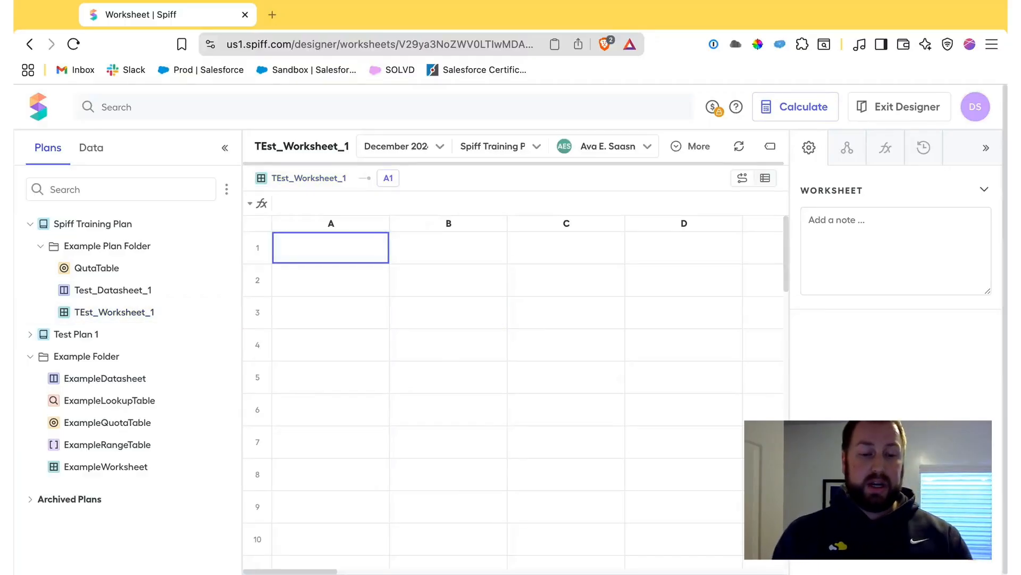
pyautogui.click(309, 204)
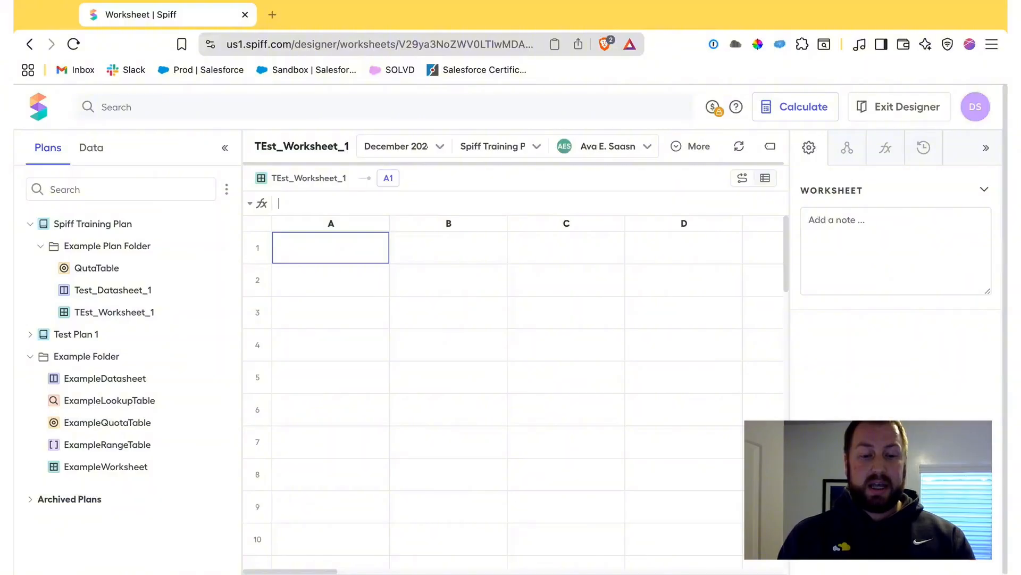
pyautogui.write('=qu')
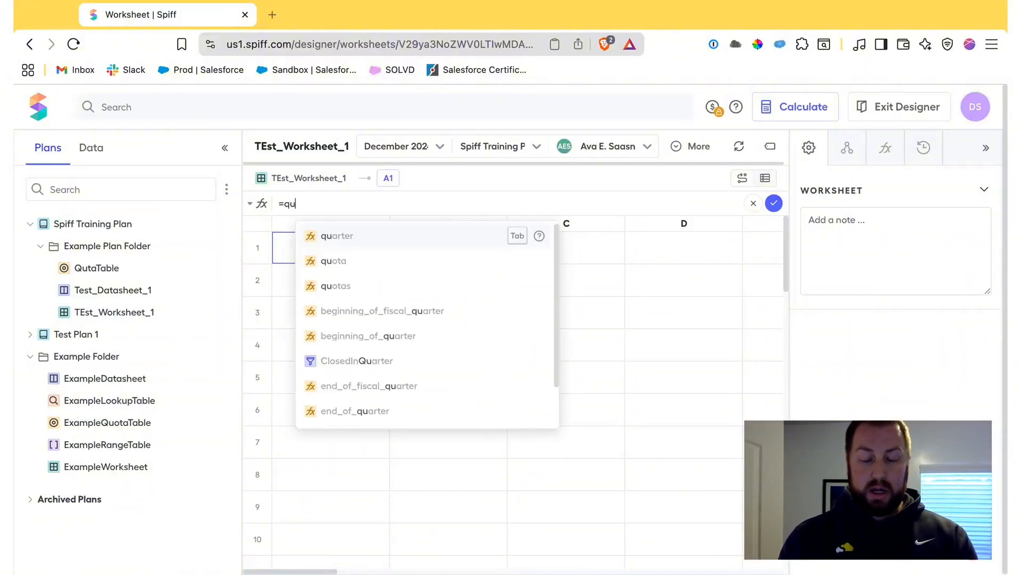
pyautogui.write('o')
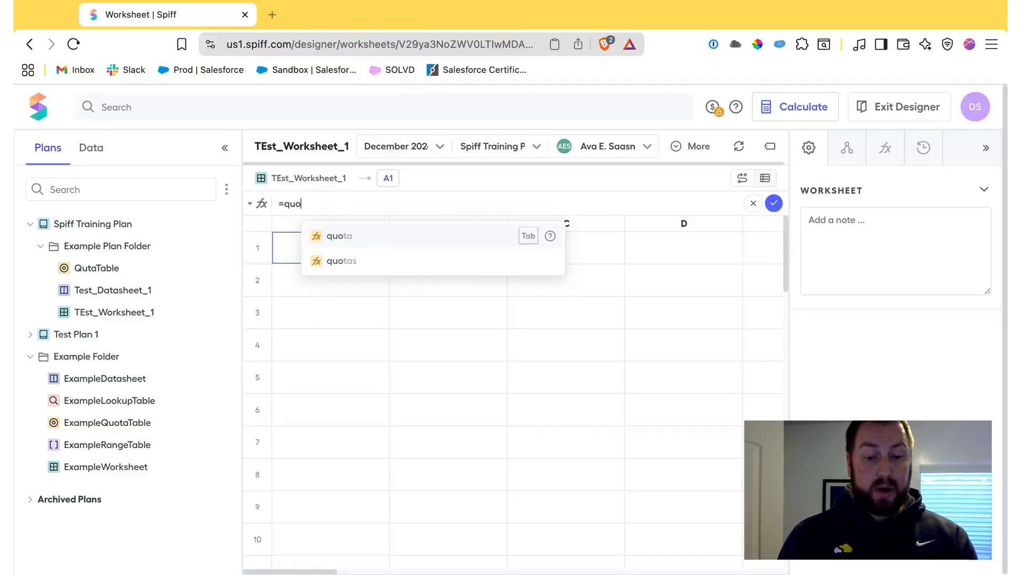
pyautogui.press('Tab')
pyautogui.write('"')
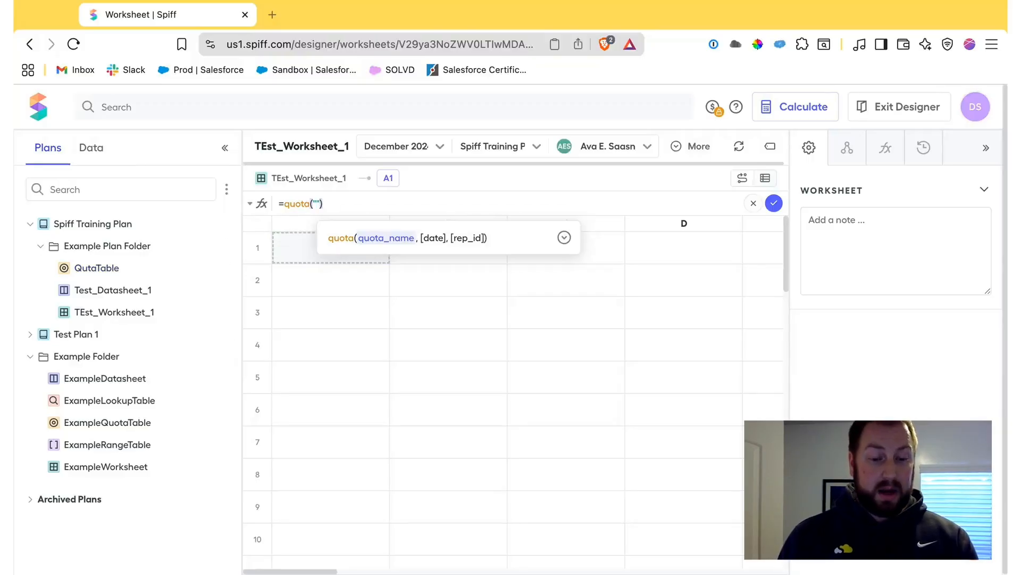
pyautogui.write('Q')
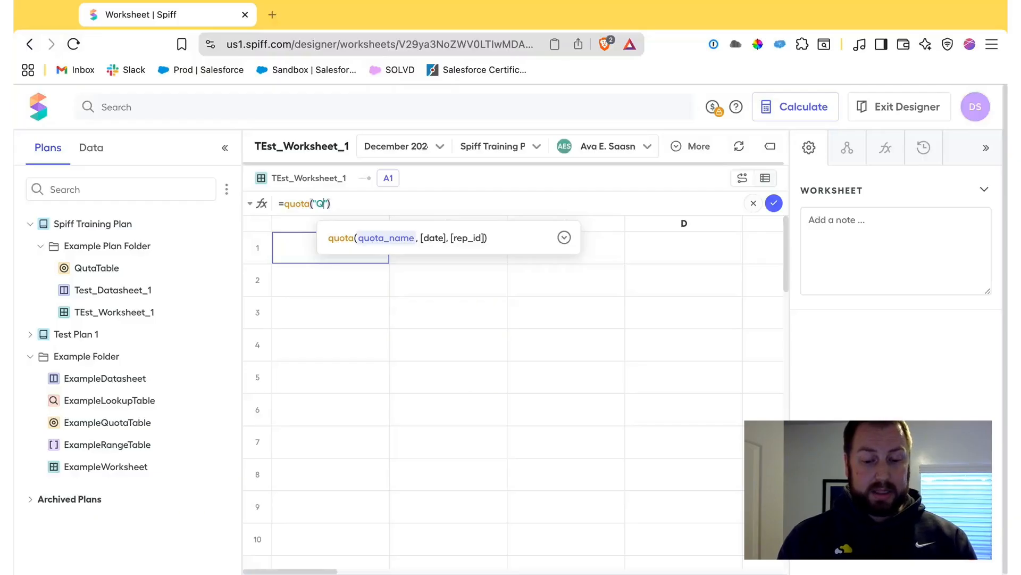
pyautogui.write('uta')
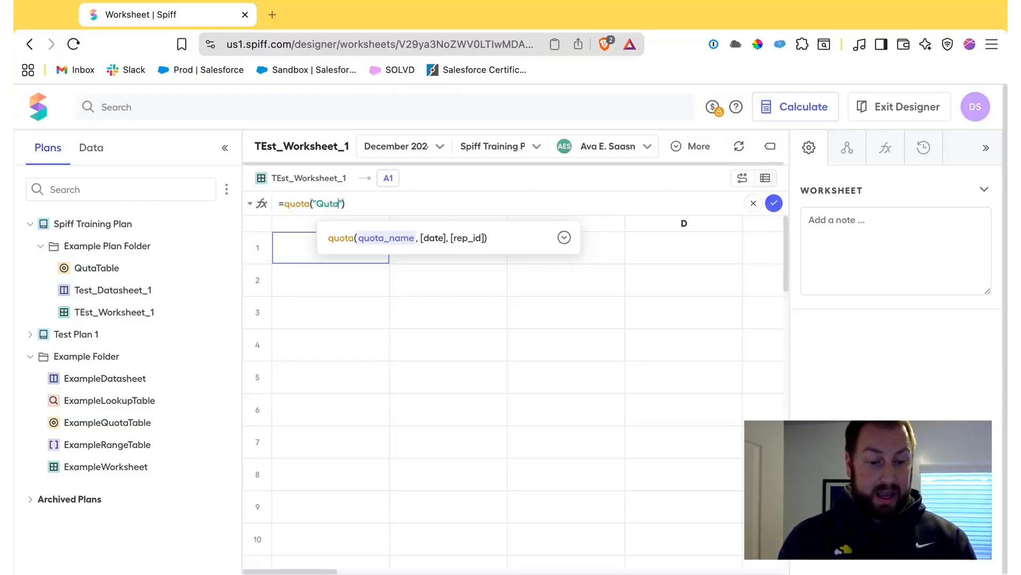
pyautogui.write('Table')
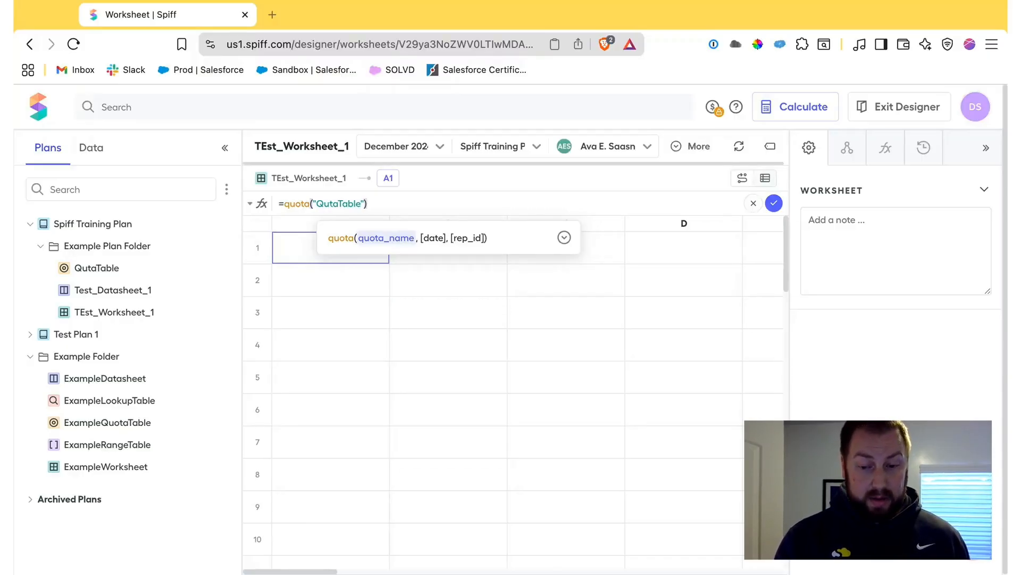
pyautogui.press('Return')
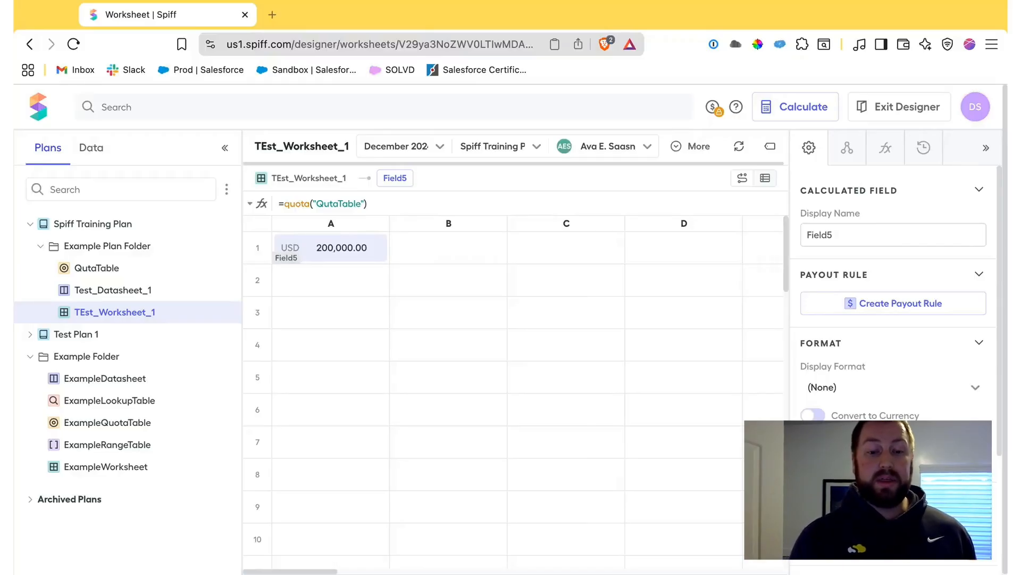
# Step: Check the quota in A1 for other periods by switching the worksheet to January 2024 and August 2024
pyautogui.click(405, 146)
pyautogui.scroll(-2, 399, 251)
pyautogui.scroll(-3, 399, 266)
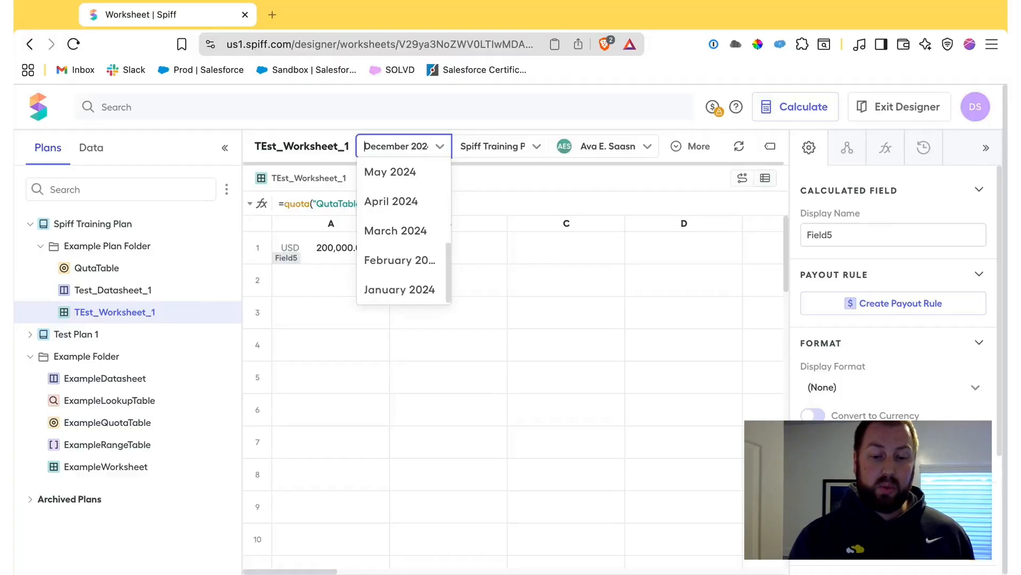
pyautogui.click(399, 286)
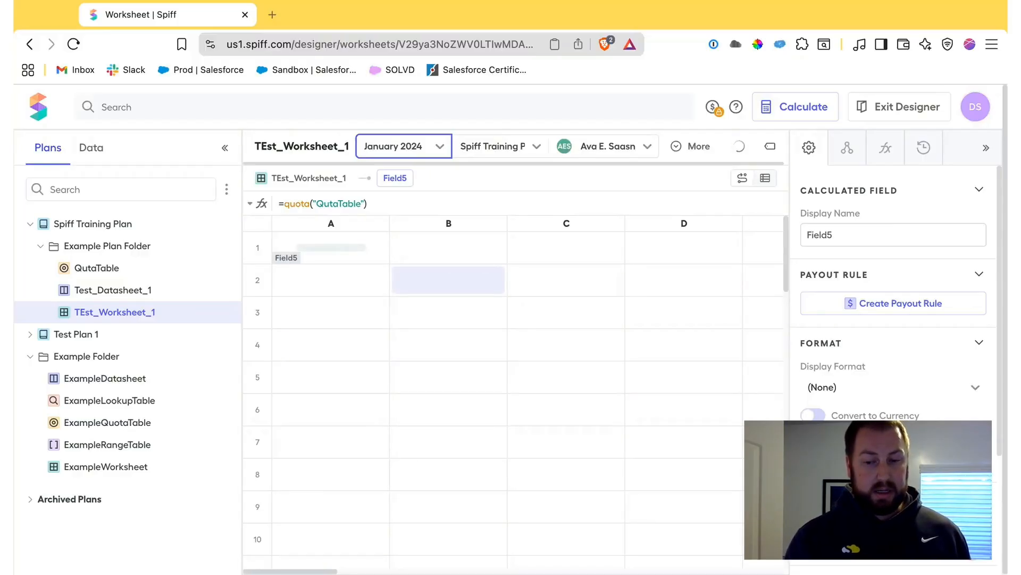
pyautogui.click(394, 146)
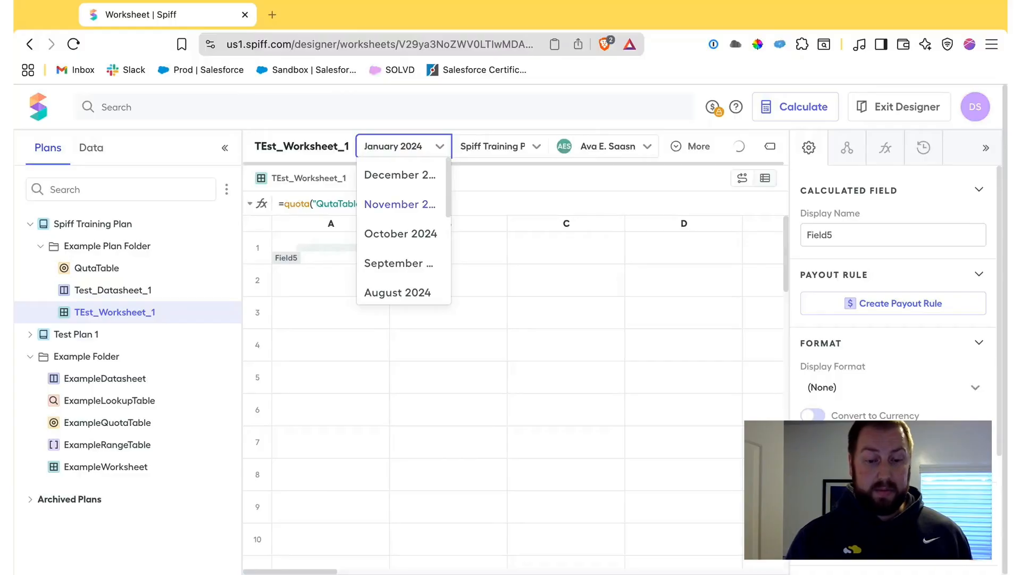
pyautogui.scroll(-2, 399, 262)
pyautogui.click(399, 228)
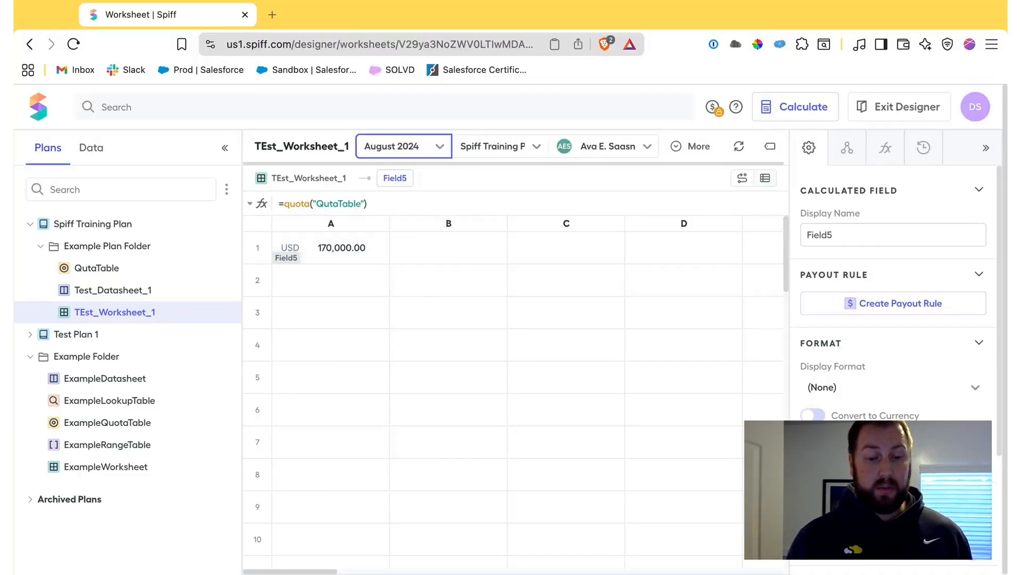
# Step: Check the A1 quota for February 2024 and May 2024 by changing the worksheet's period
pyautogui.click(395, 147)
pyautogui.scroll(-4, 400, 235)
pyautogui.click(400, 257)
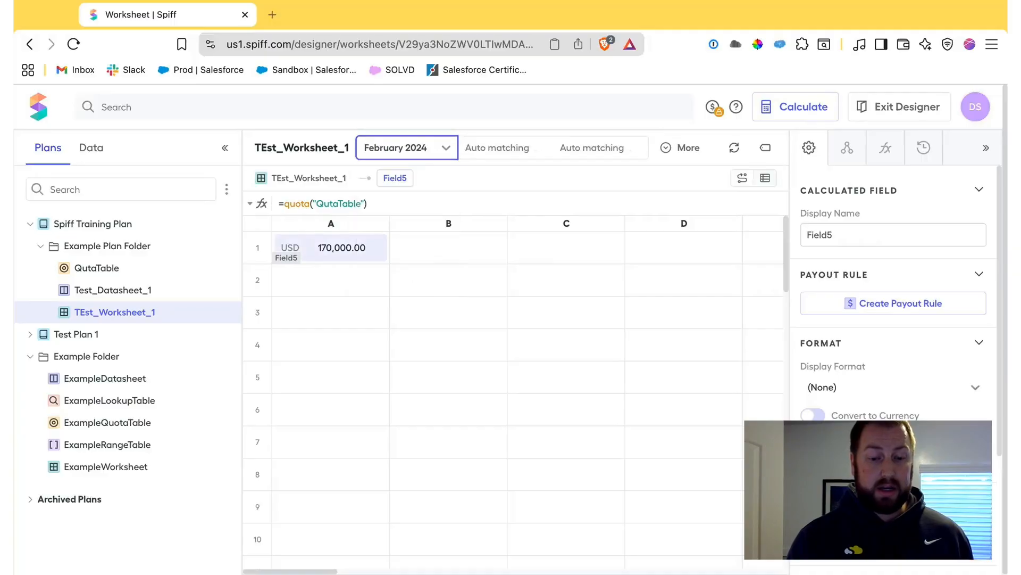
pyautogui.click(364, 145)
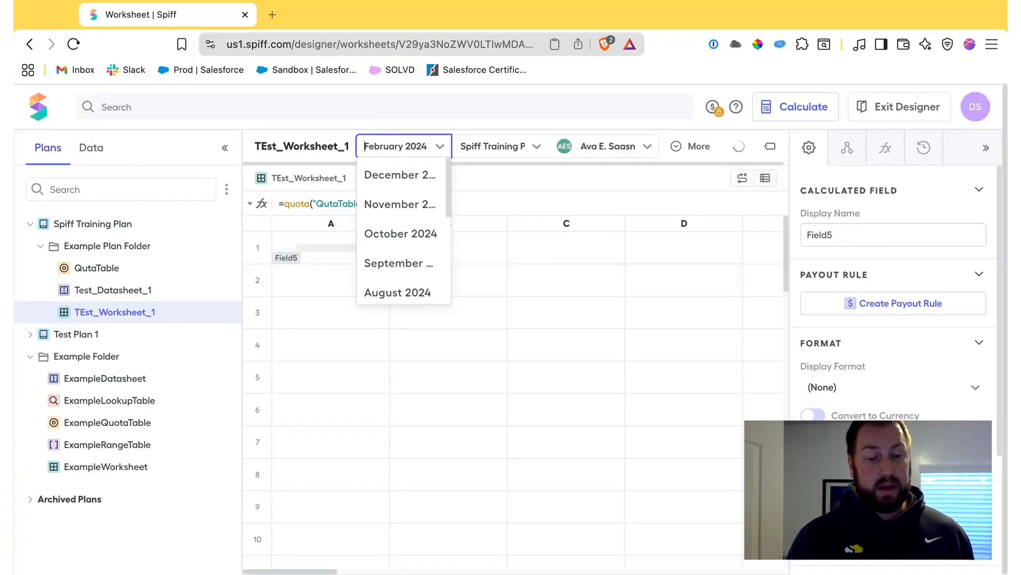
pyautogui.scroll(-3, 400, 234)
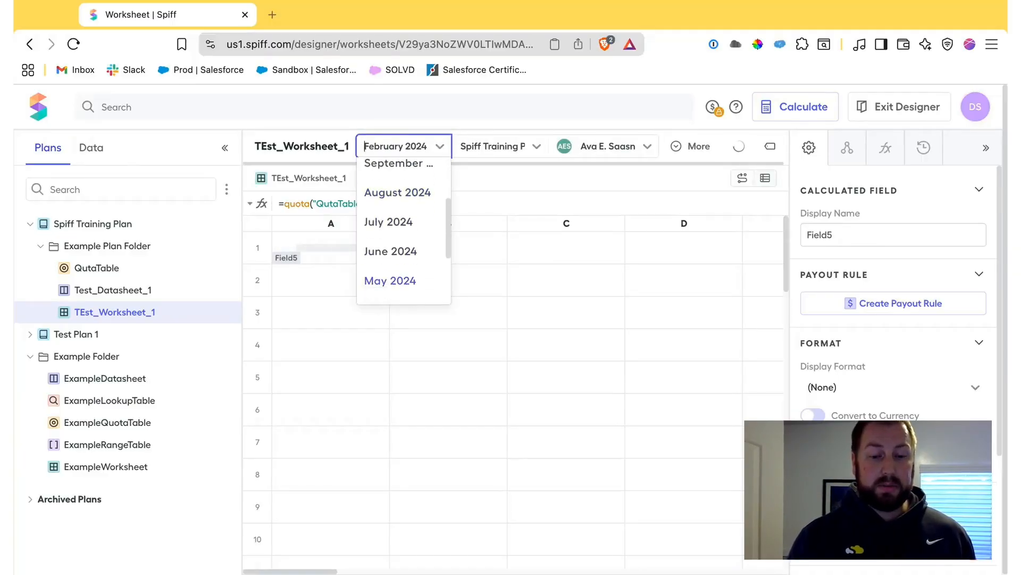
pyautogui.click(393, 279)
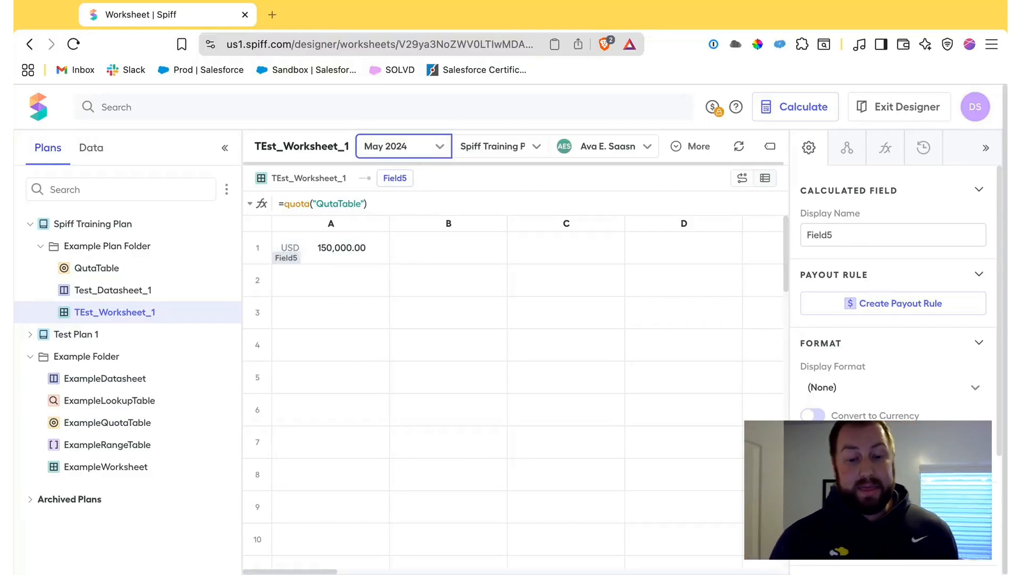
pyautogui.click(449, 248)
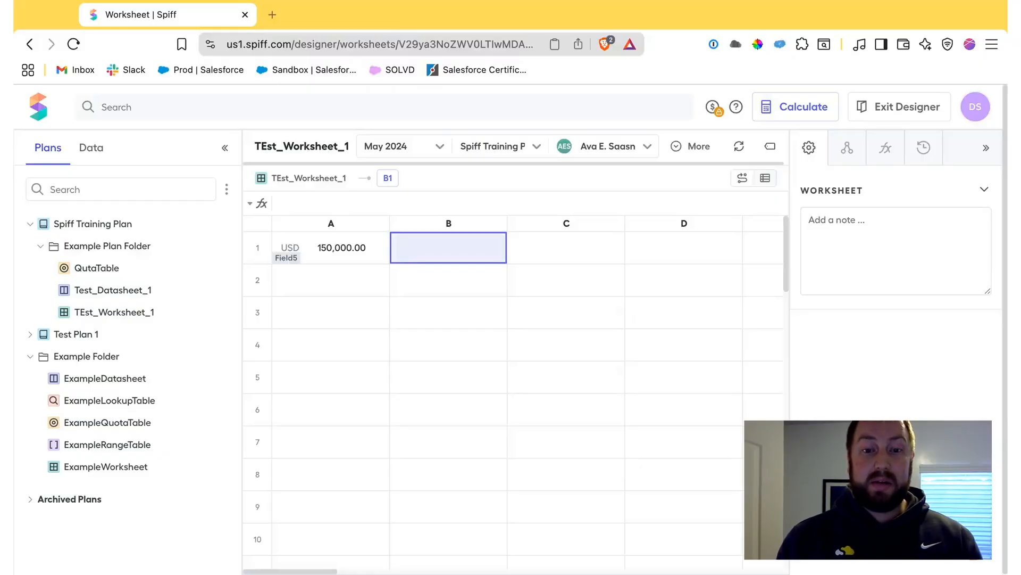
pyautogui.write('=')
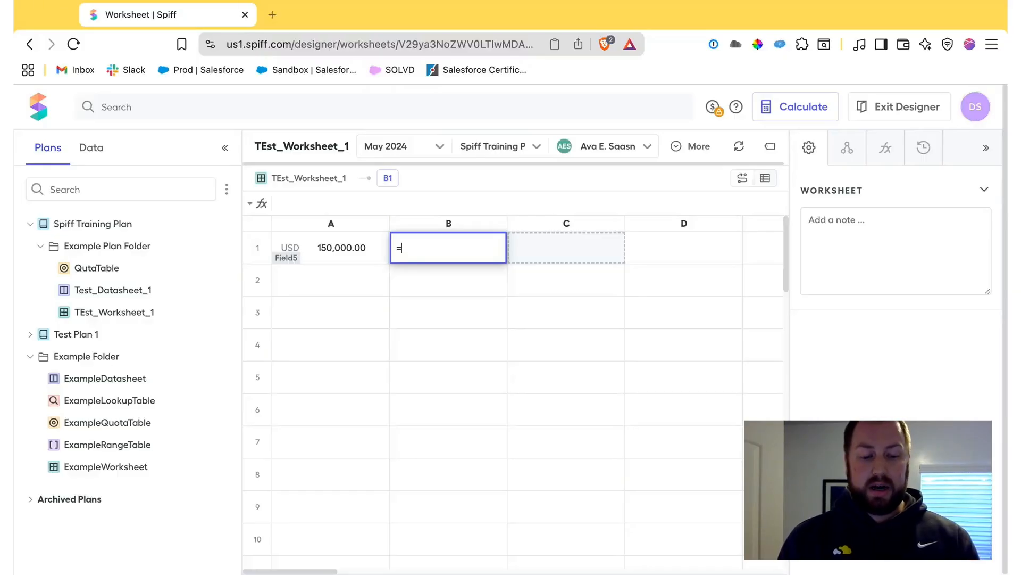
pyautogui.click(566, 248)
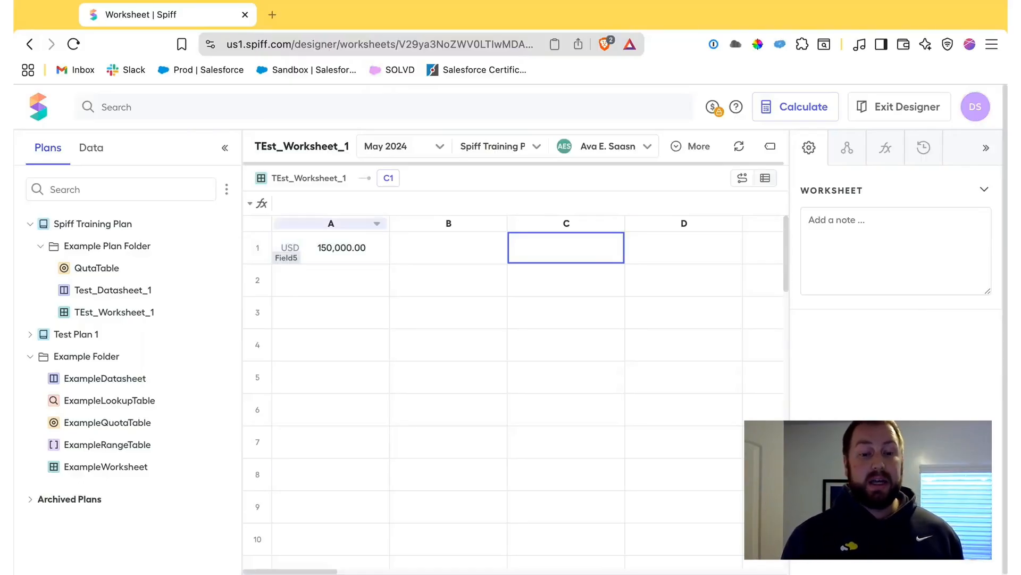
# Step: Switch the worksheet's period back to December 2024
pyautogui.click(403, 146)
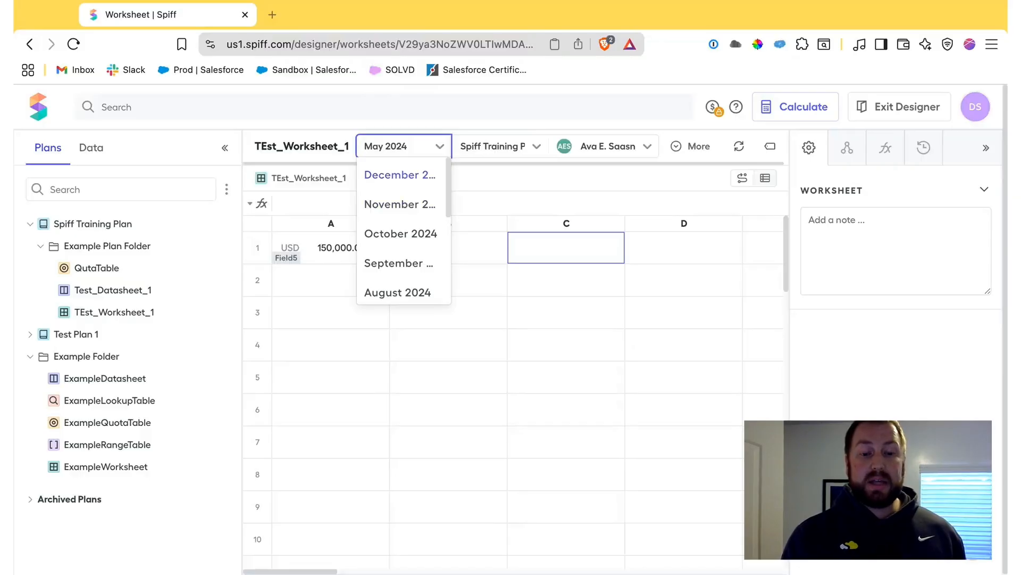
pyautogui.click(399, 175)
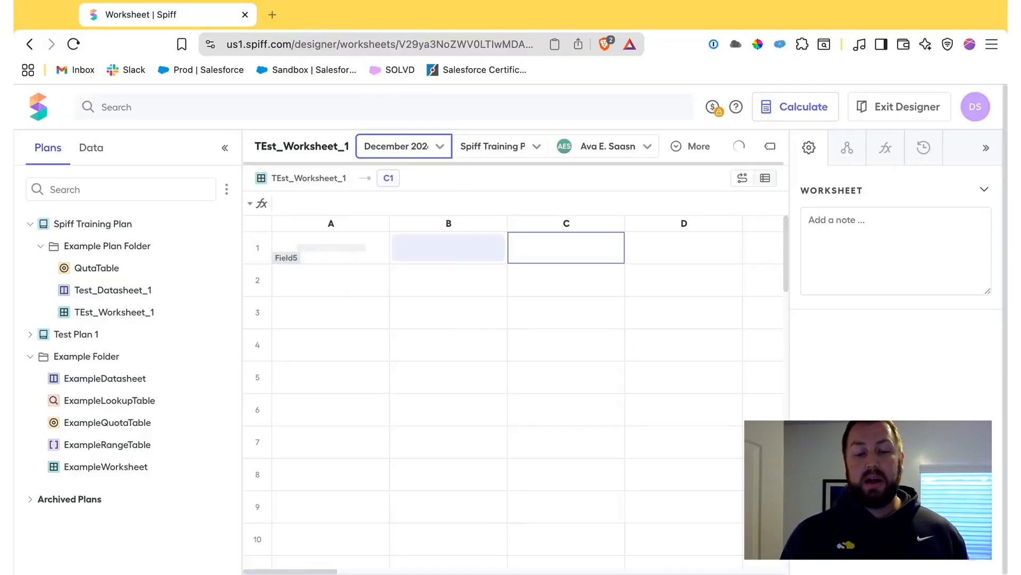